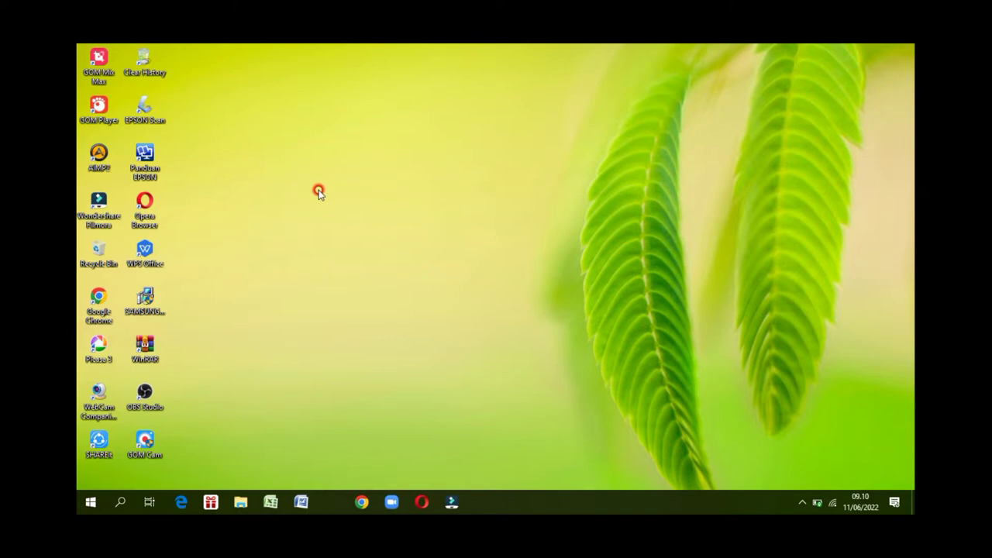
Step: Launch Adobe Photoshop CS5.1 (64 Bit) from the Start menu's Recently added list
left_click(91, 503)
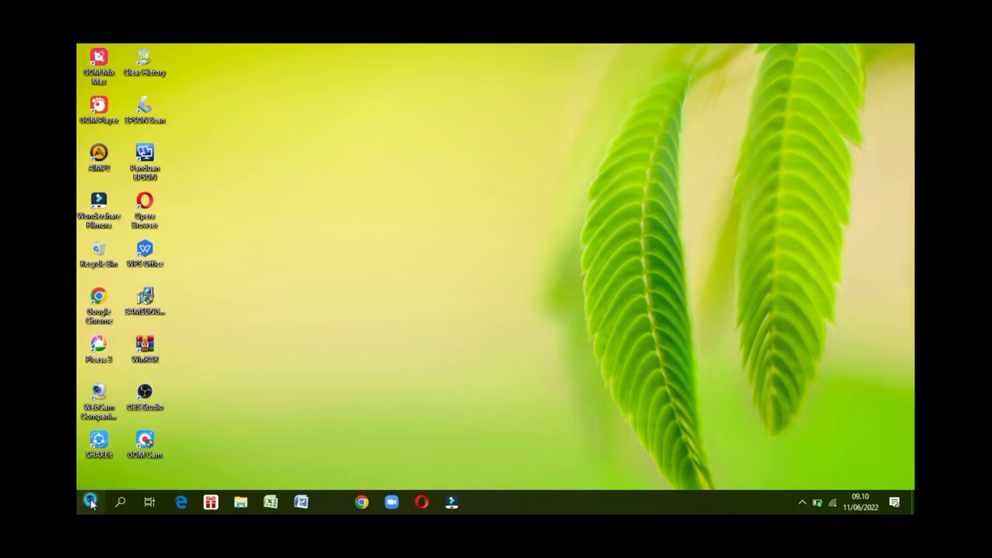
left_click(91, 503)
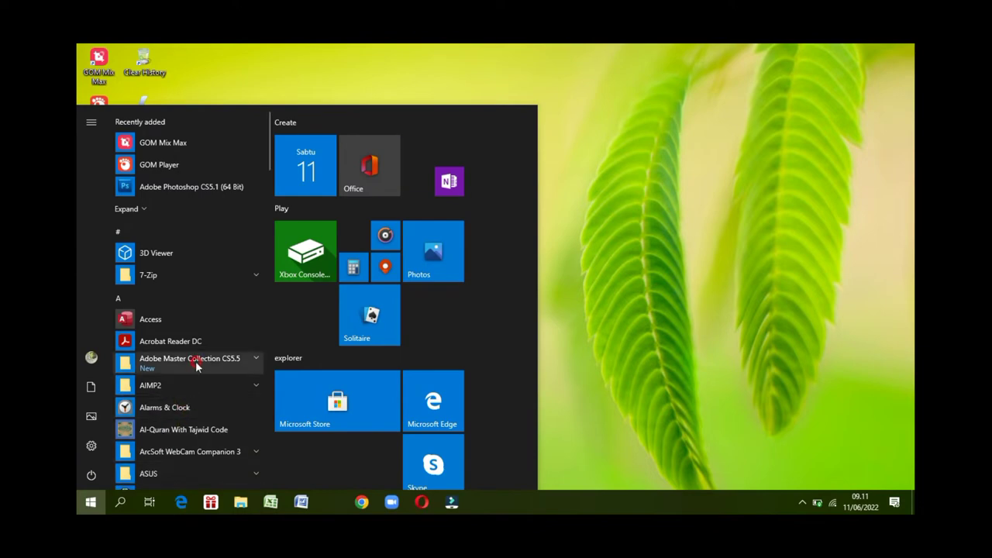
left_click(195, 187)
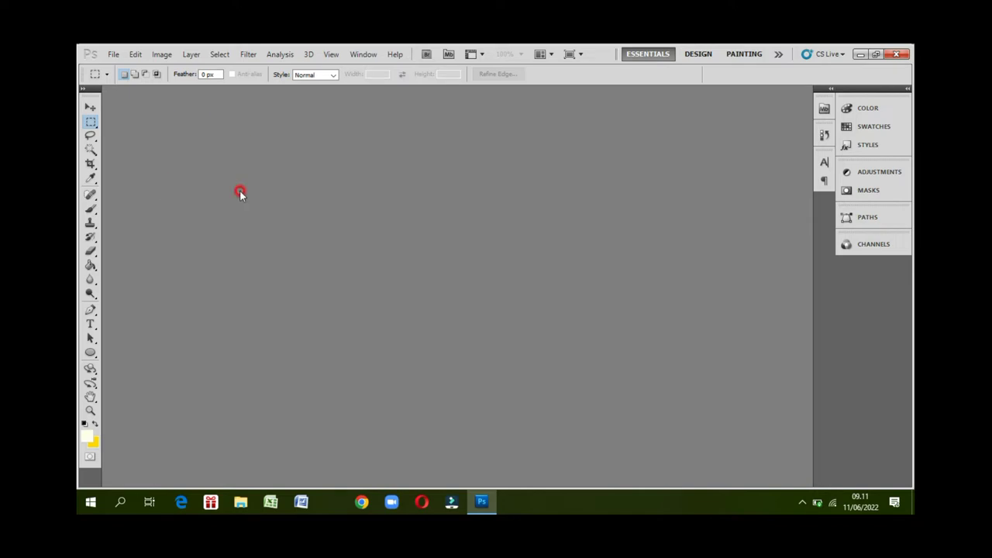
Step: Open gambar_10.jpg from the DATA_GAMBAR folder via File > Open
left_click(115, 54)
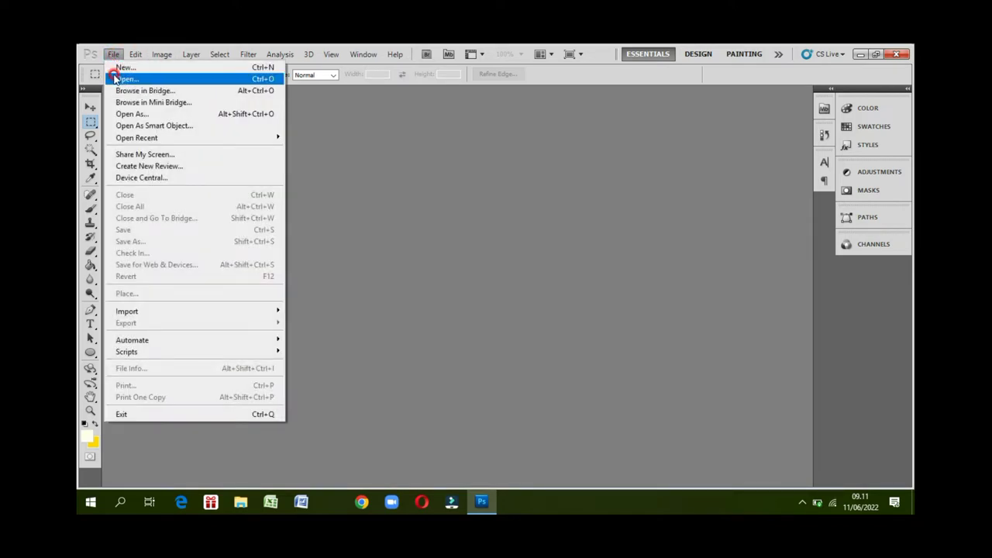
left_click(115, 79)
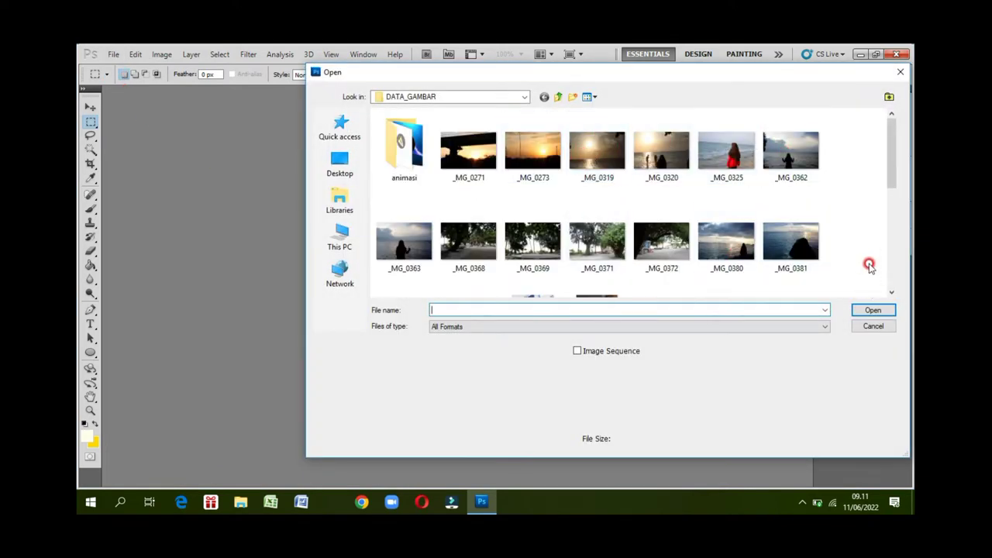
left_click(891, 292)
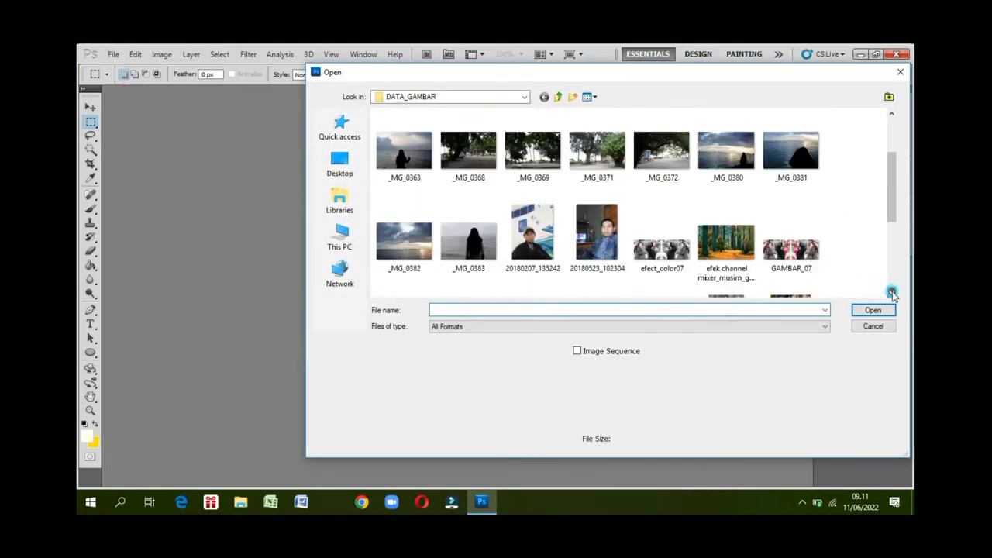
left_click(892, 291)
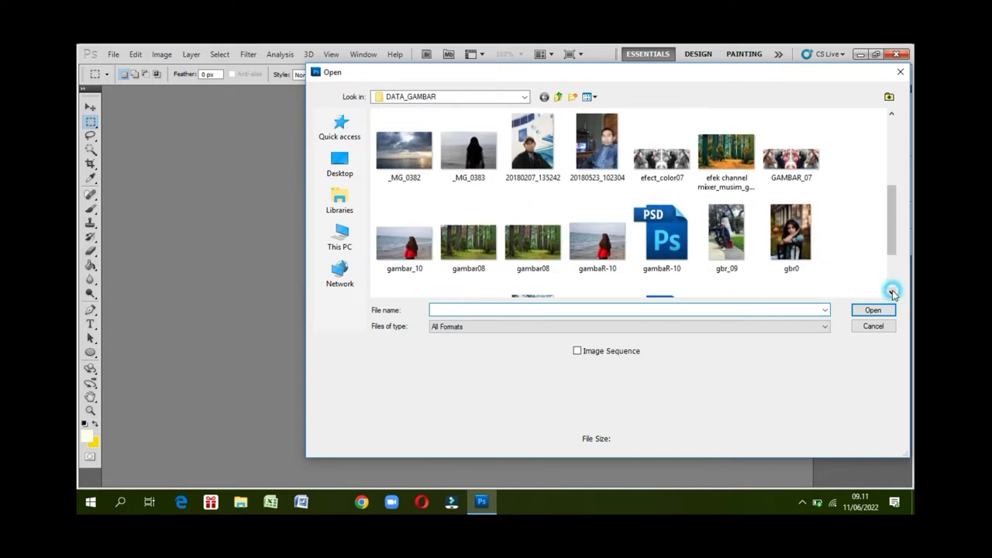
left_click(892, 292)
left_click(891, 292)
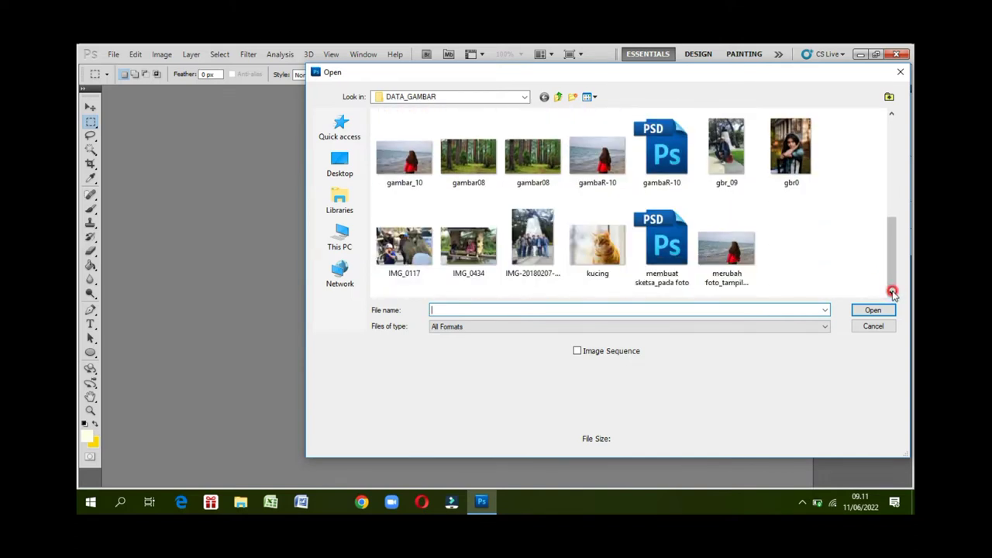
left_click(404, 166)
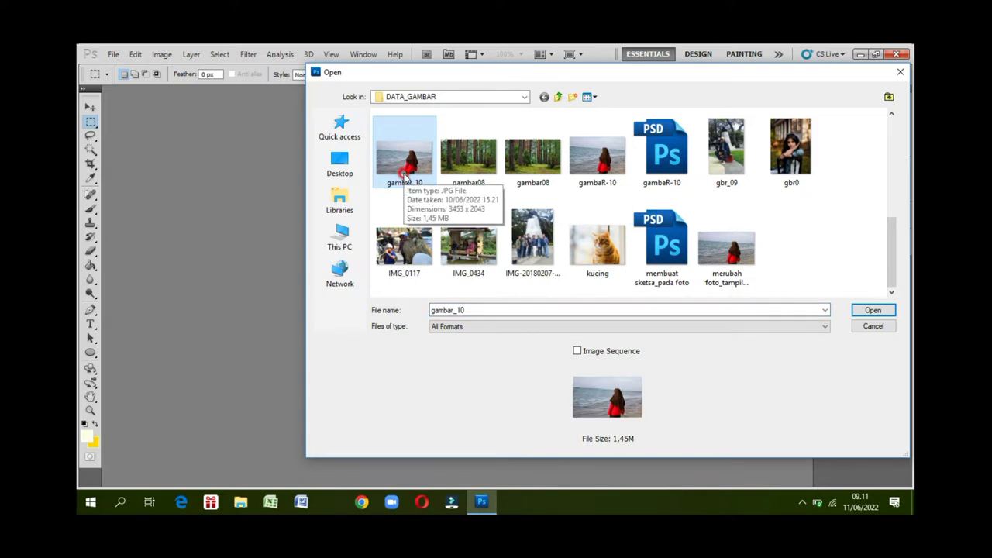
left_click(873, 310)
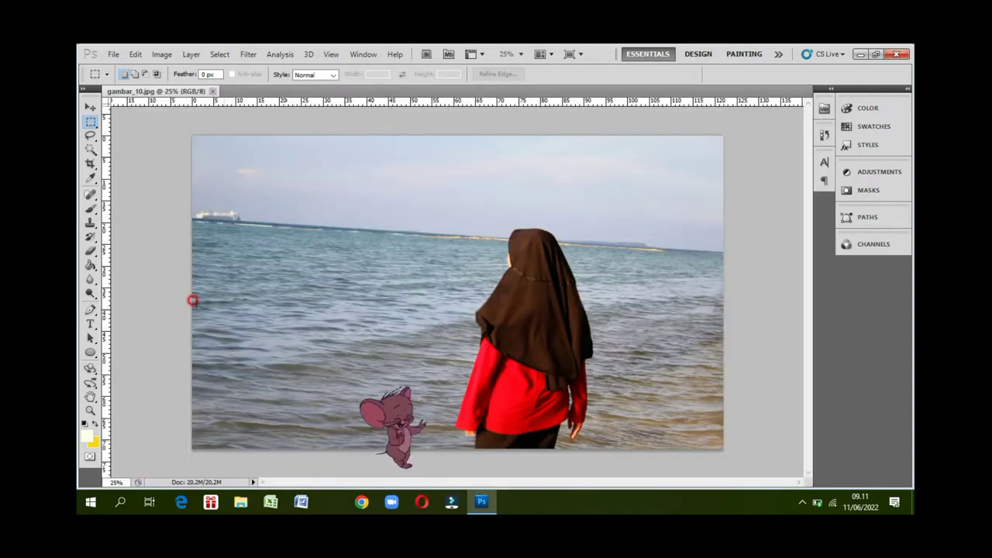
Step: Select the Move tool, show the Layers panel, and duplicate Background into a Background copy layer
left_click(91, 111)
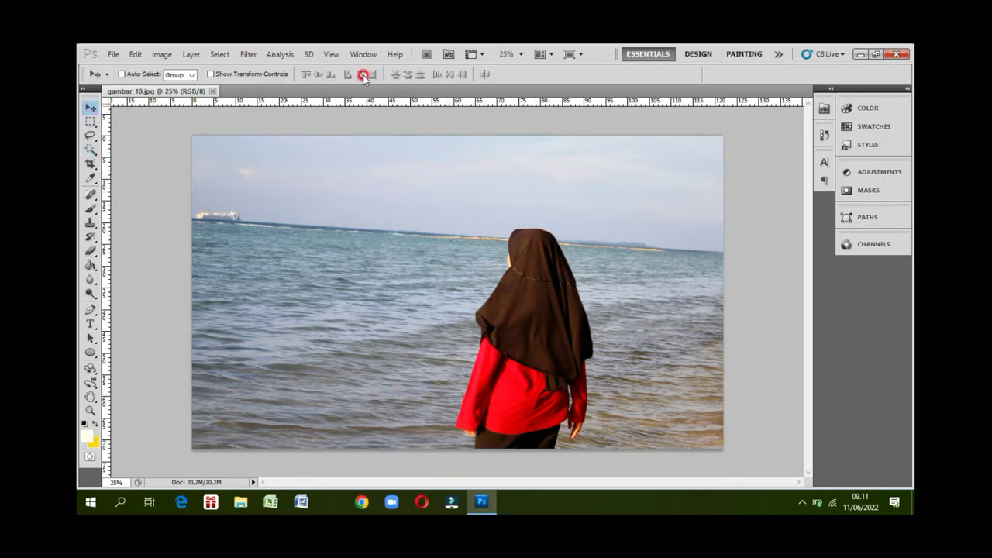
left_click(366, 55)
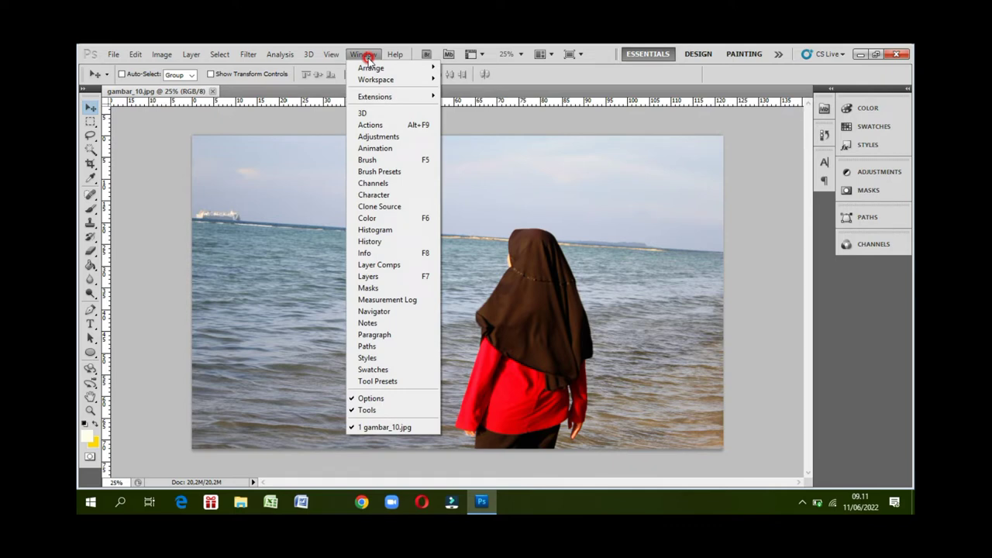
left_click(363, 277)
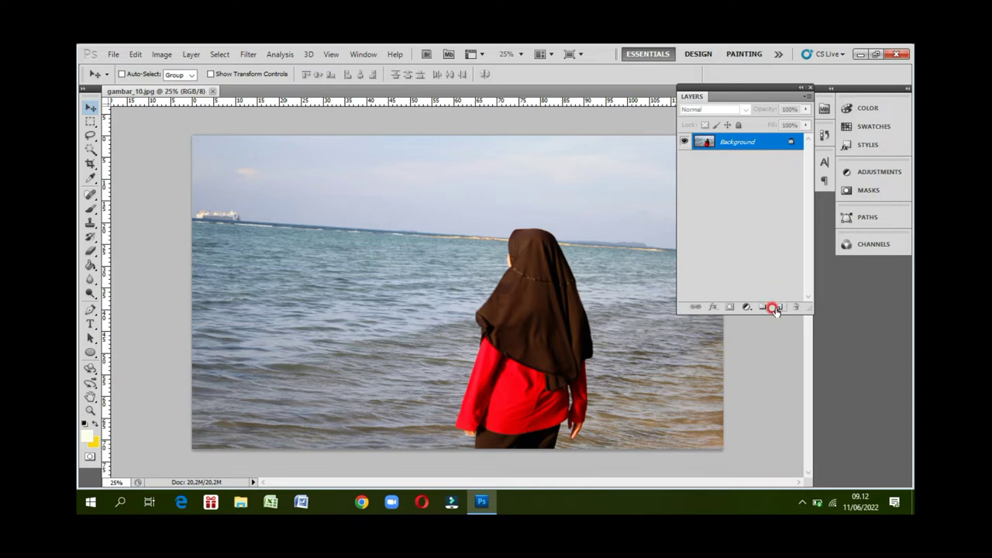
left_click_drag(778, 150, 778, 305)
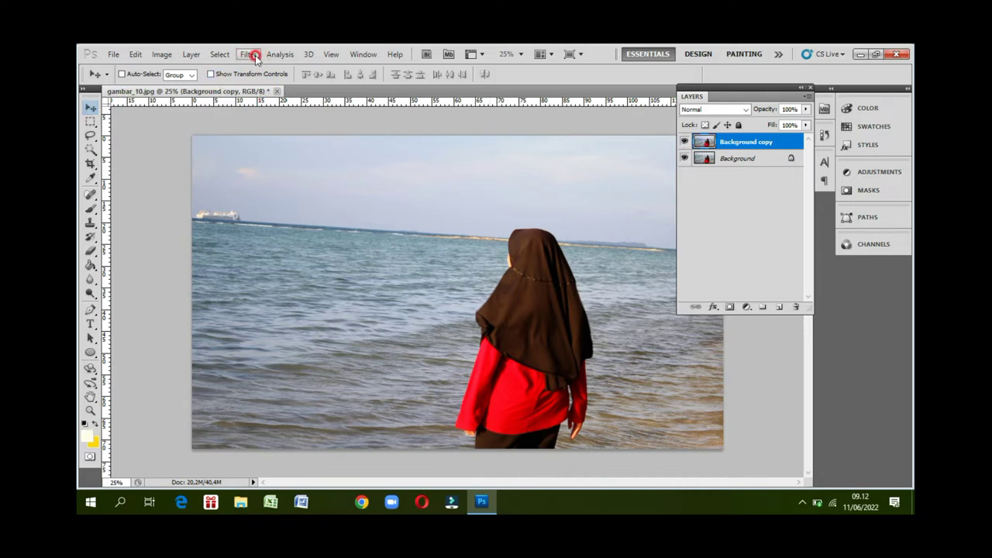
Step: Open the Artistic > Watercolor filter on the Background copy layer
left_click(256, 56)
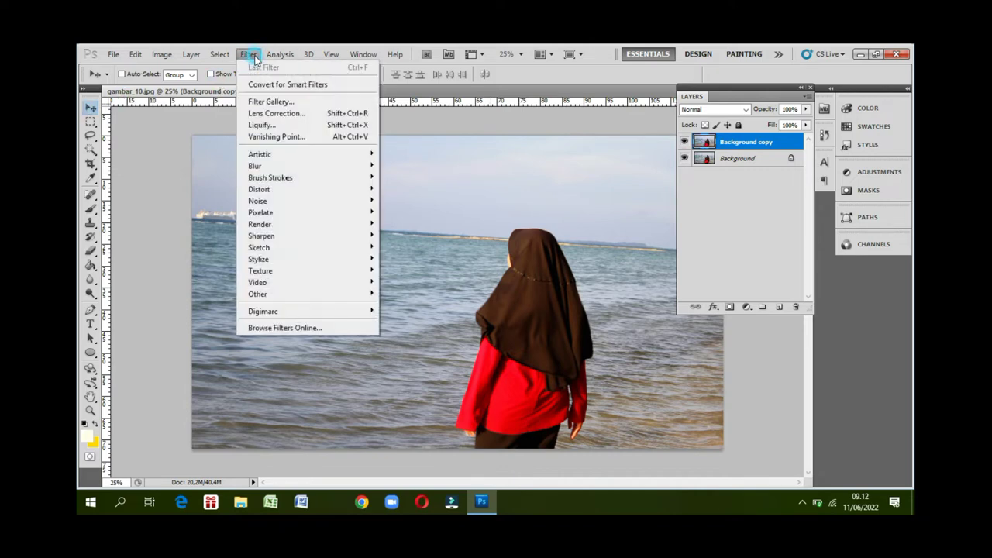
left_click(275, 154)
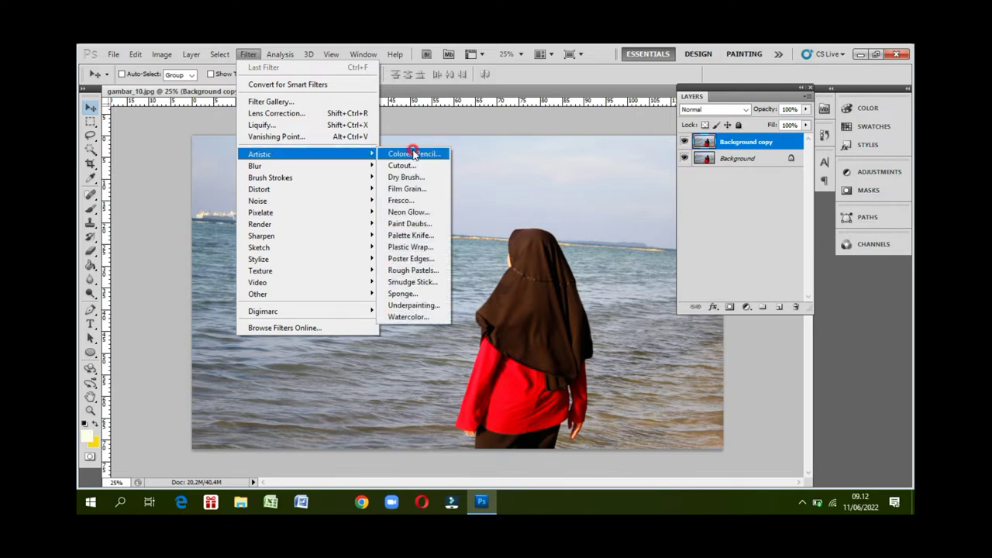
left_click(400, 318)
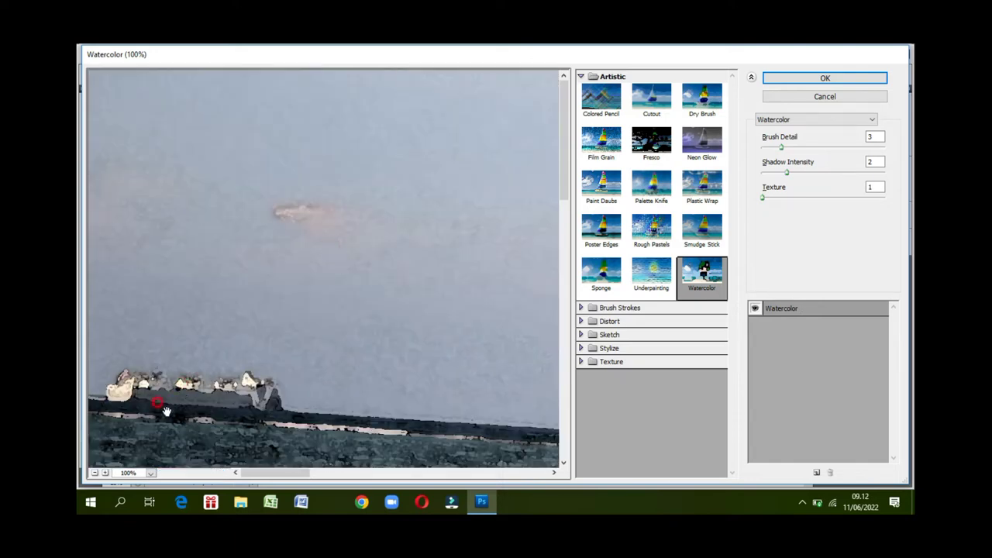
Step: Zoom the Watercolor preview to 33.3%, frame the woman, and adjust Shadow Intensity
left_click(94, 473)
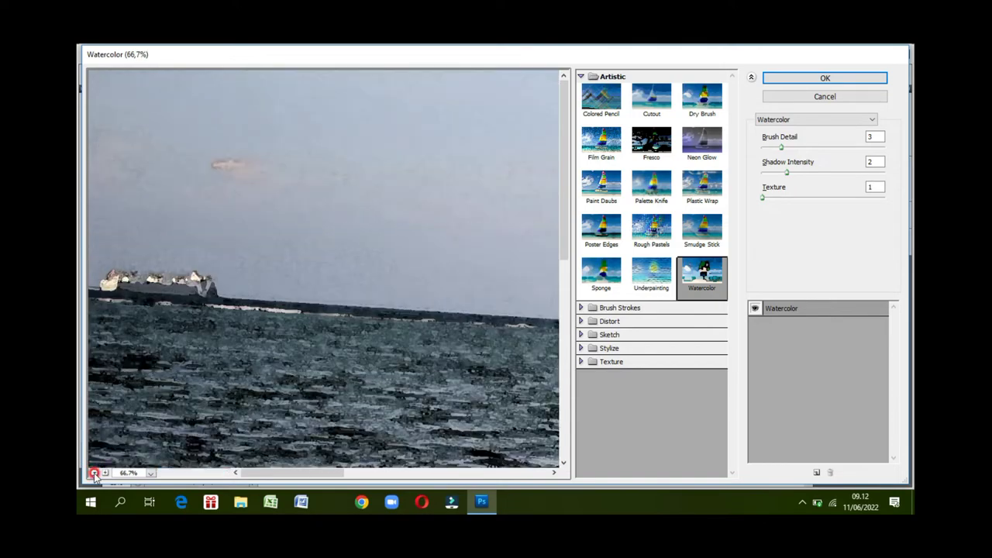
left_click(94, 473)
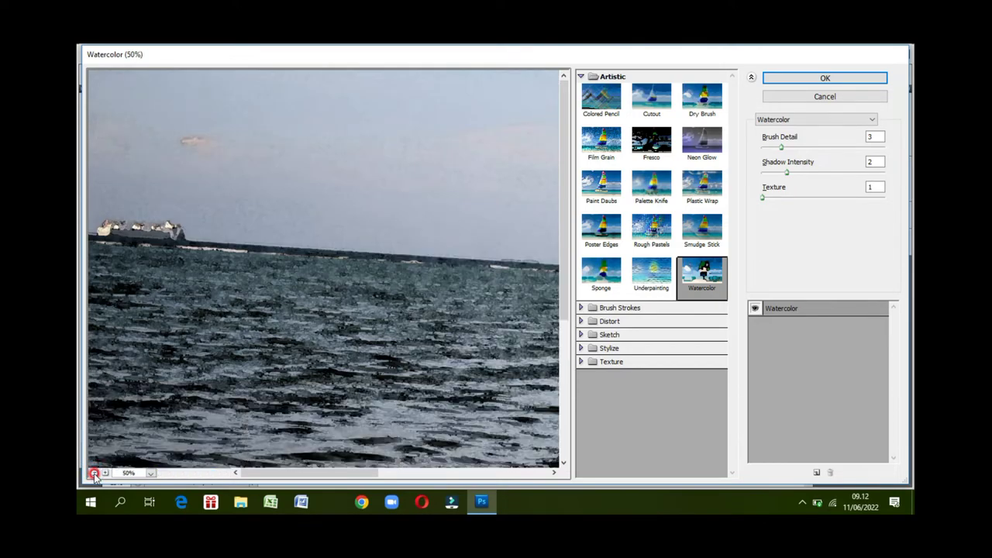
left_click(94, 472)
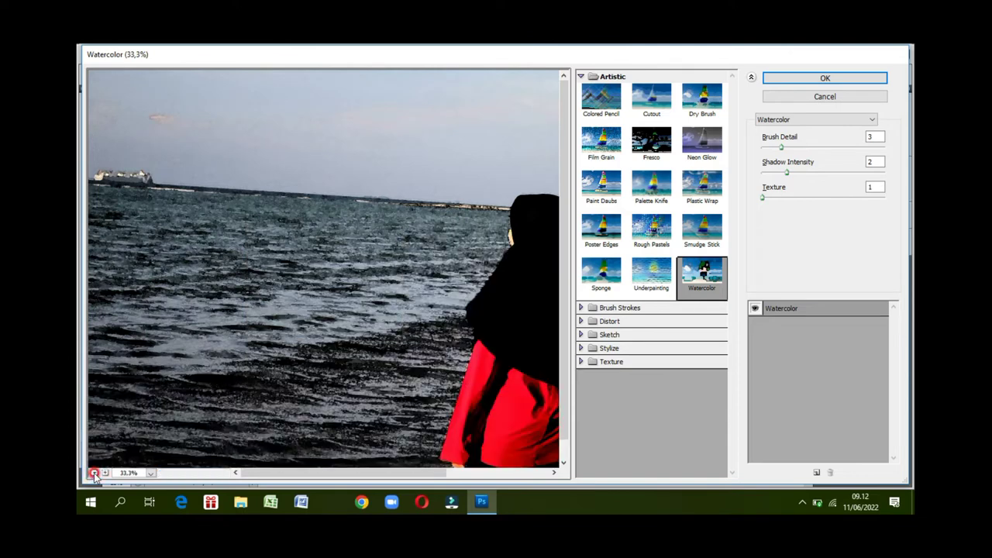
left_click(395, 359)
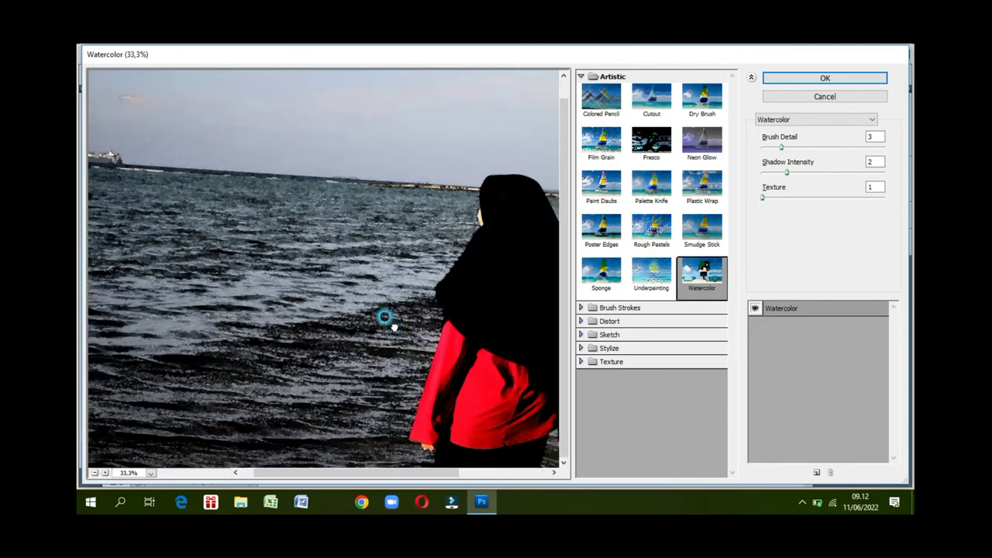
left_click_drag(428, 353, 325, 314)
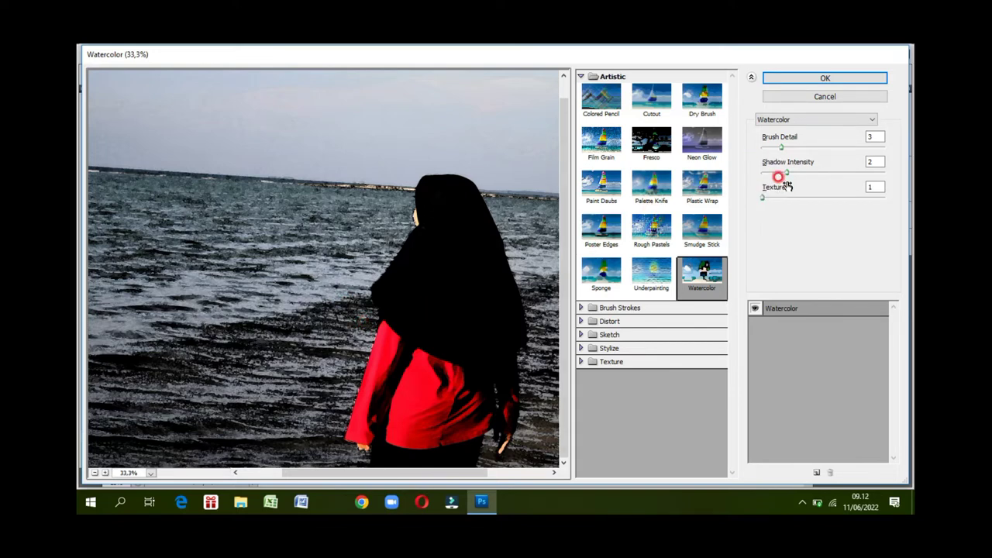
mouse_move(785, 177)
left_mouse_down()
mouse_move(801, 176)
mouse_move(779, 184)
left_mouse_up()
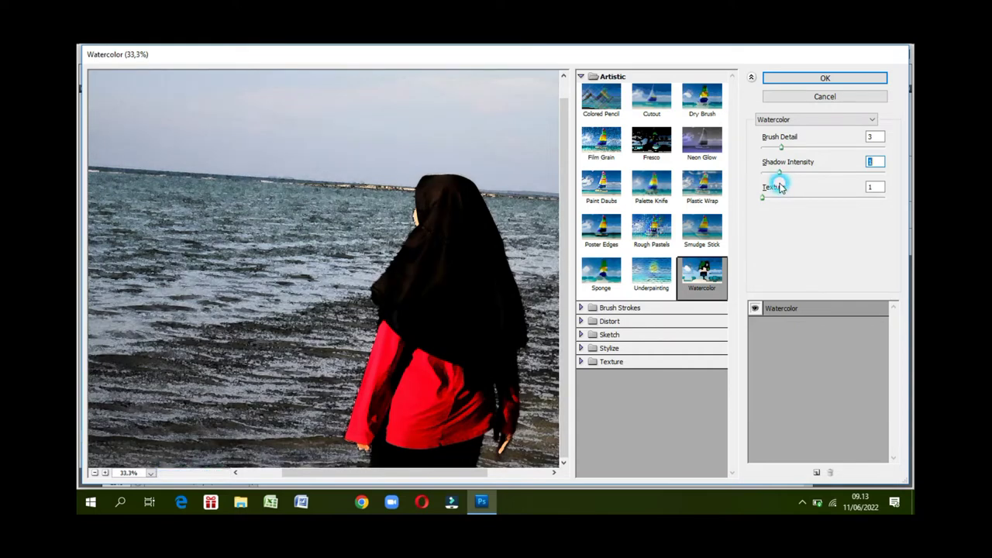
Step: Apply Watercolor with Brush Detail 4, Shadow Intensity 1 and Texture 2
left_click(785, 180)
left_click(781, 149)
left_click_drag(783, 149, 790, 148)
left_click_drag(765, 200, 802, 200)
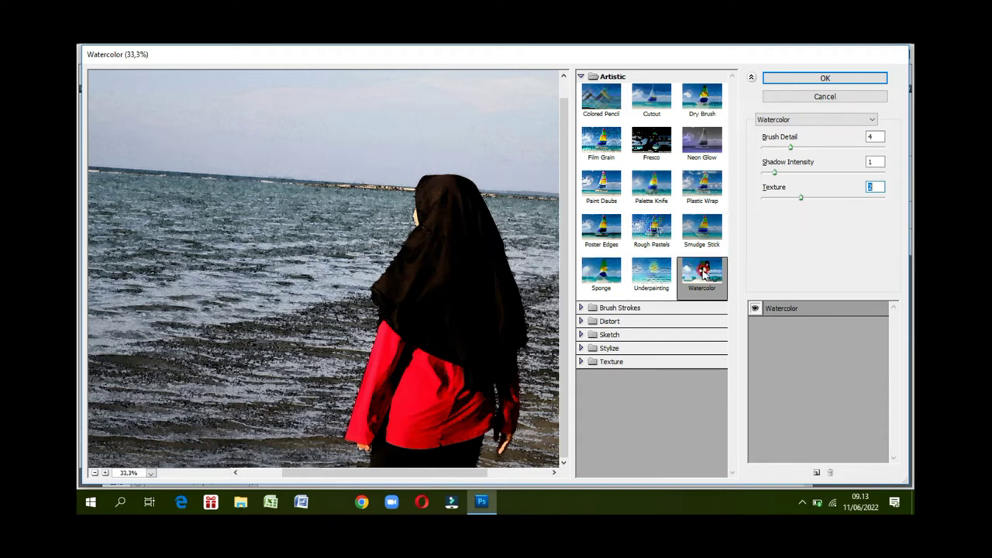
left_click(818, 79)
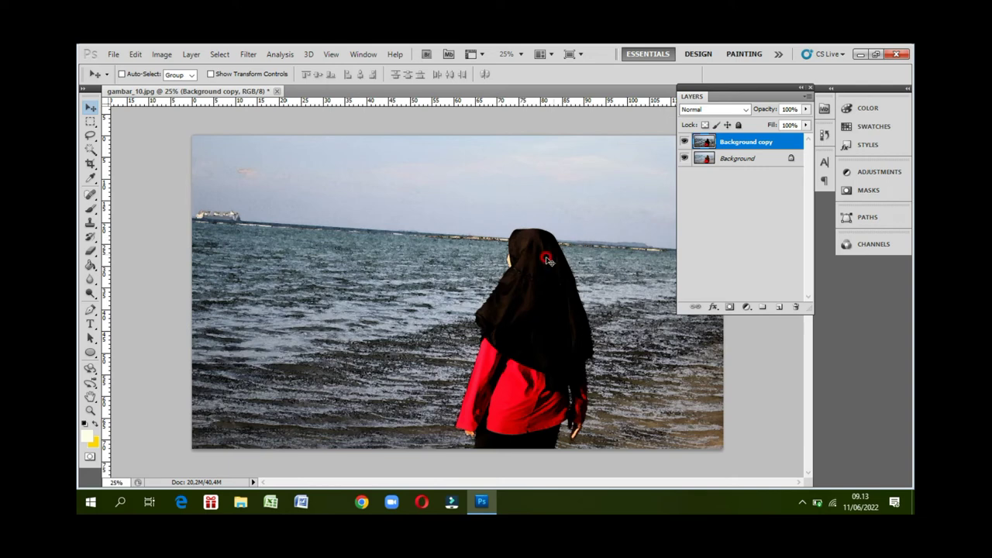
Step: Compare the watercolor layer with the original by toggling its visibility, then open the Filter menu
left_click(683, 142)
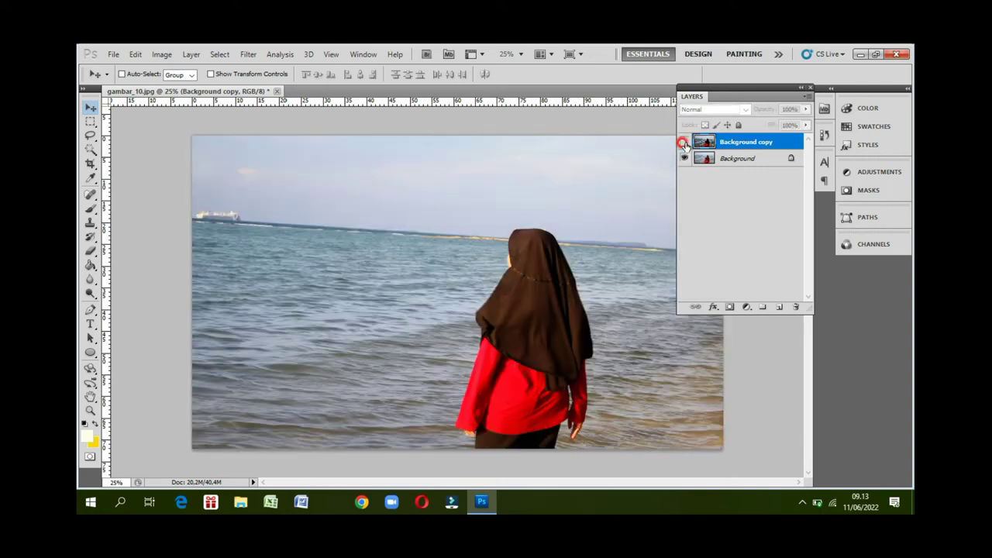
left_click(684, 142)
left_click(683, 142)
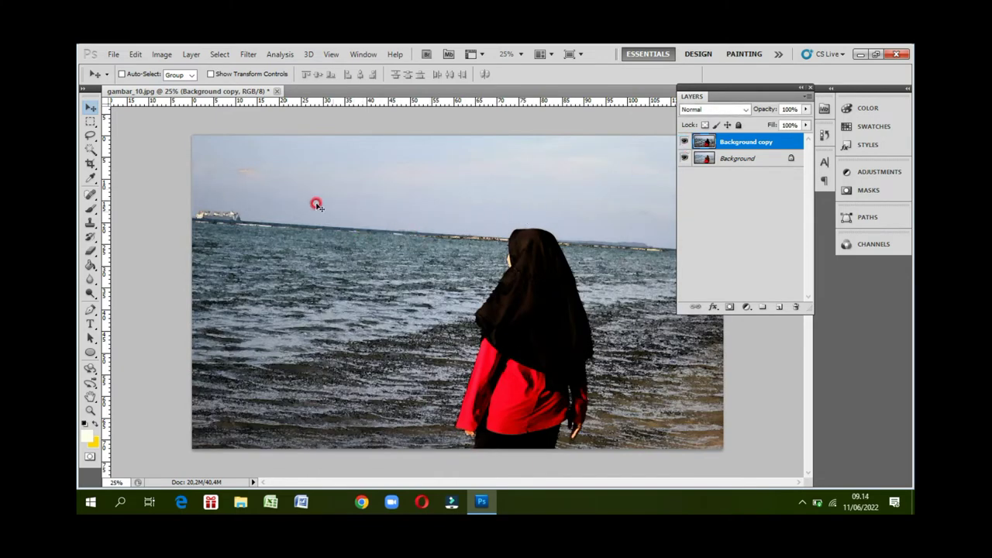
left_click(248, 54)
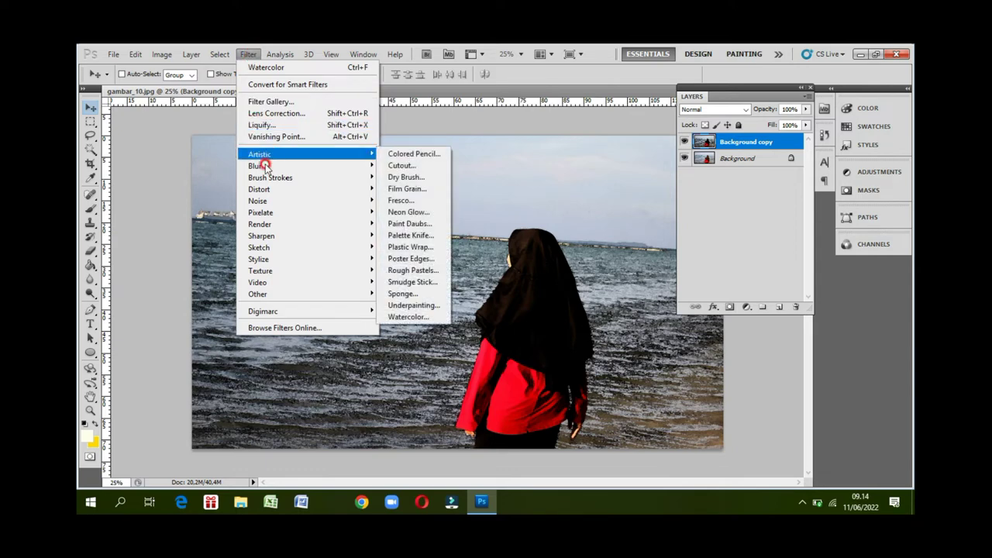
mouse_move(294, 259)
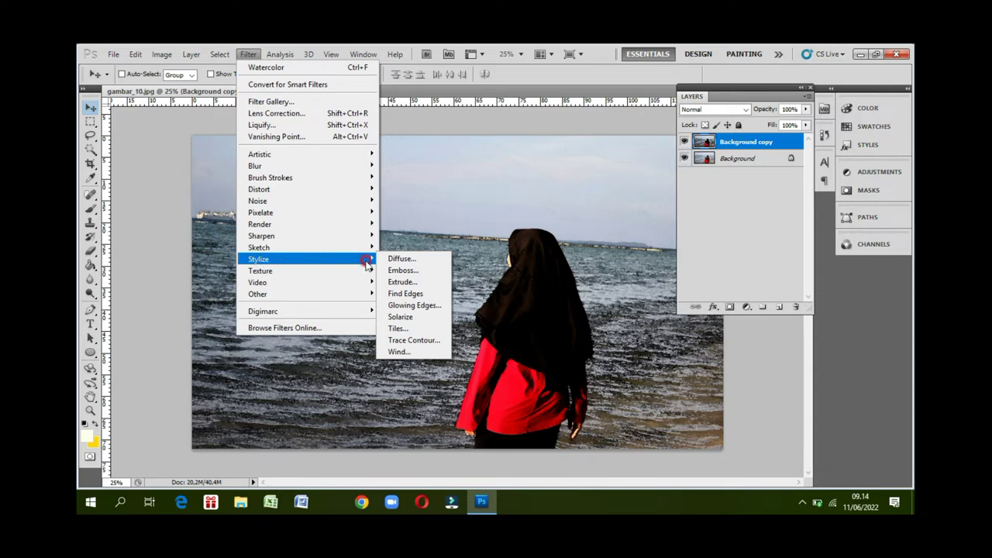
Step: Open Stylize > Emboss at Angle 135° and lower Height to 14 pixels
left_click(409, 271)
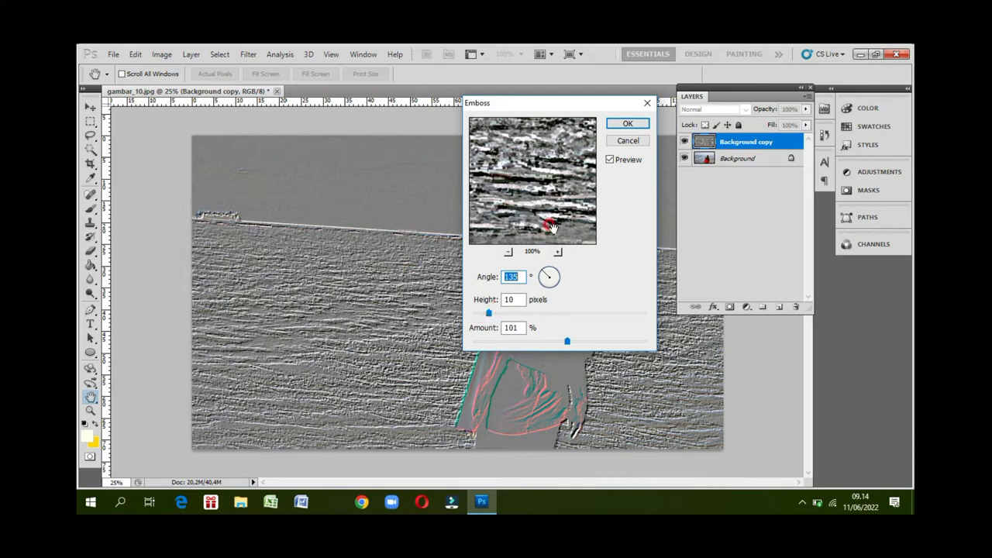
left_click(408, 327)
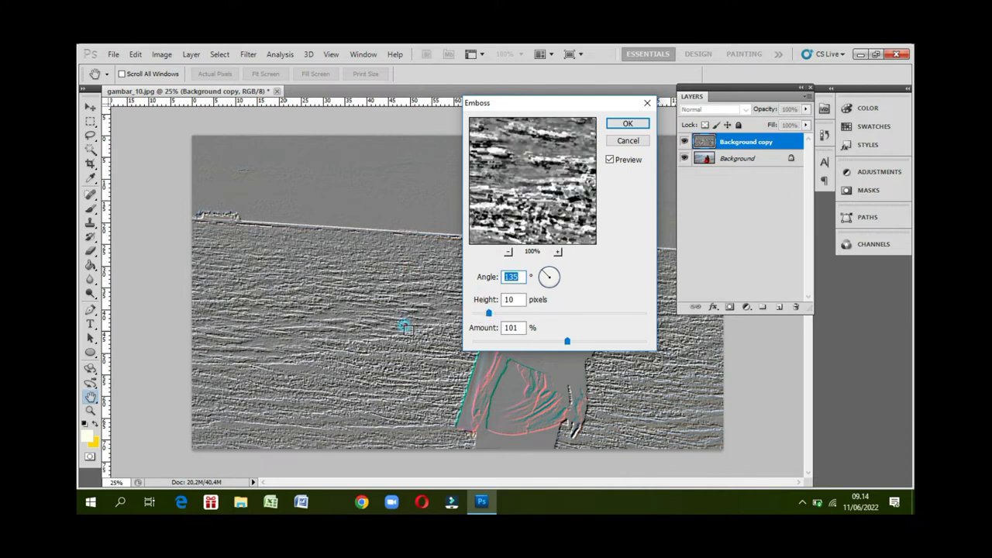
left_click(471, 366)
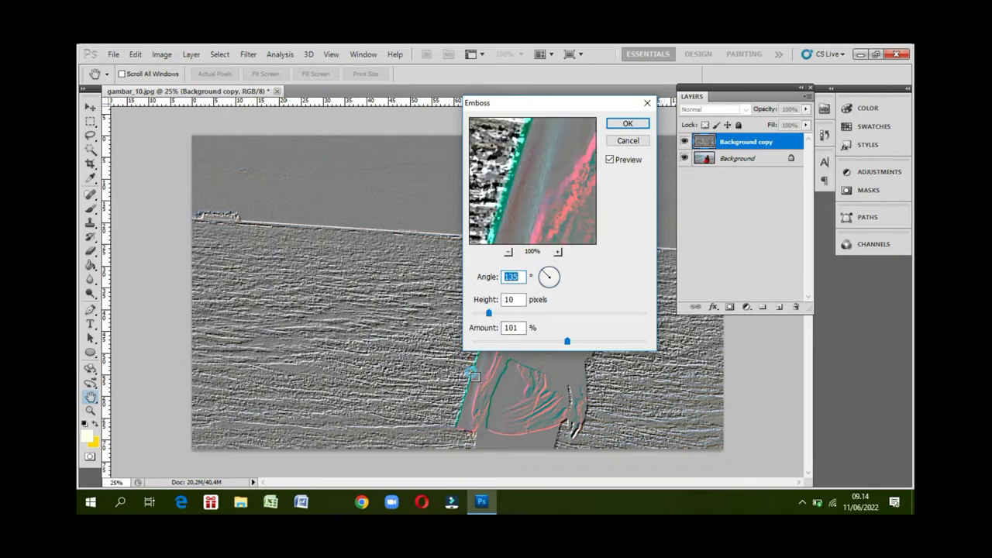
left_click(504, 313)
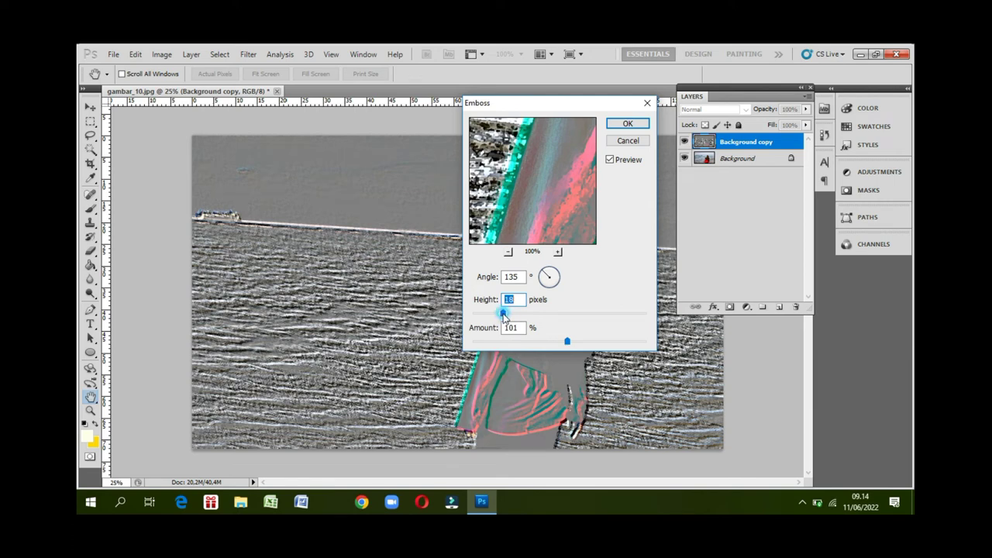
left_click_drag(506, 314, 500, 314)
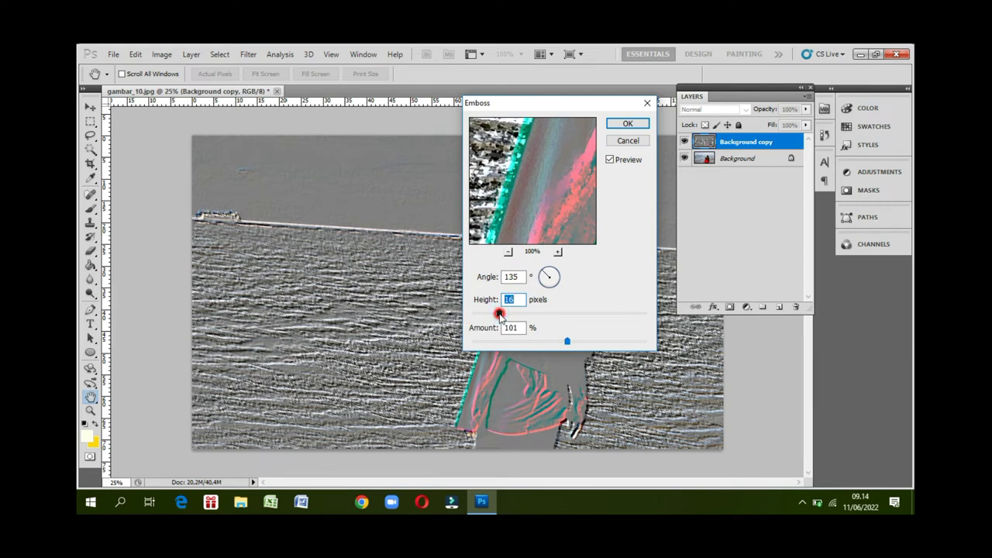
left_click_drag(500, 315, 496, 313)
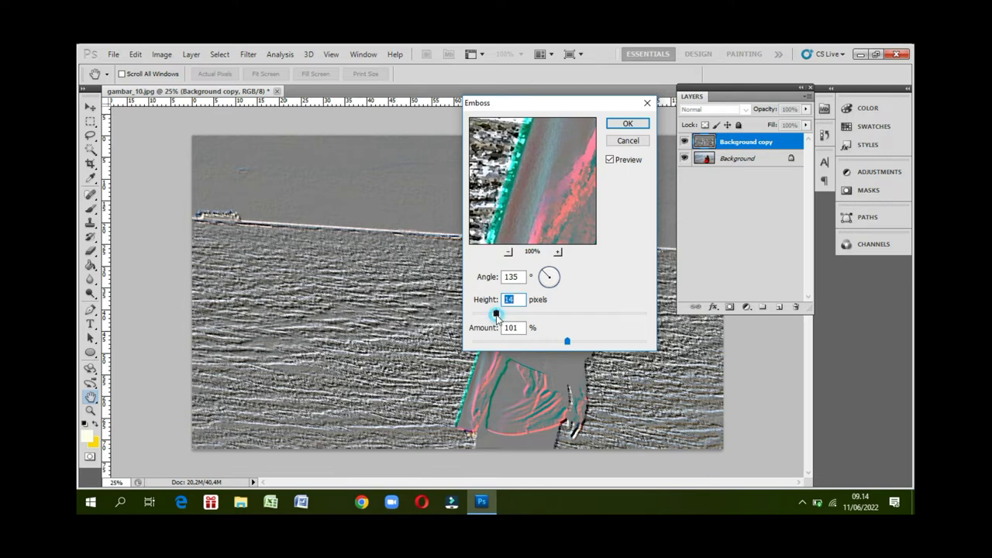
left_click(567, 342)
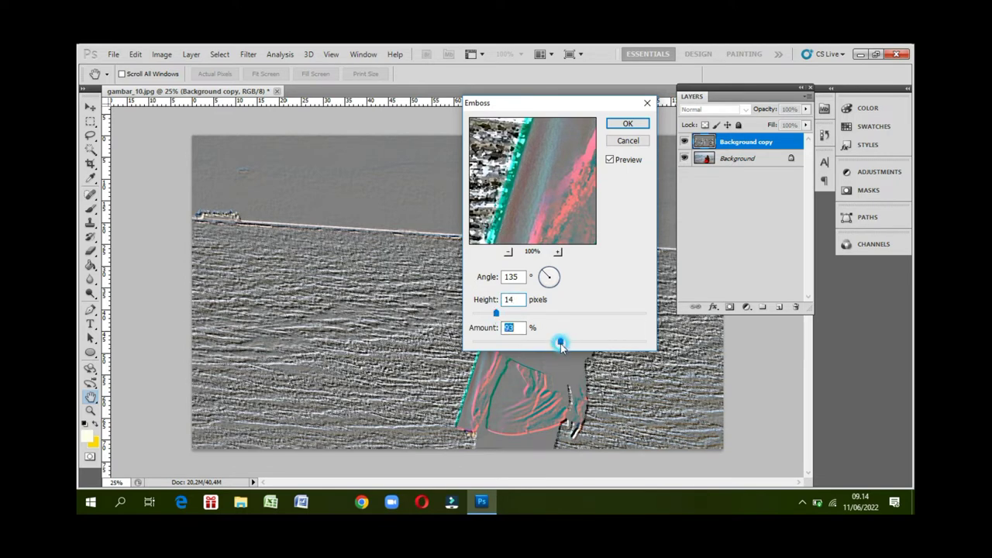
left_click_drag(566, 343, 568, 347)
Step: Set Emboss Amount to about 100%, apply it, and compare against the original photo
left_click_drag(540, 210, 532, 211)
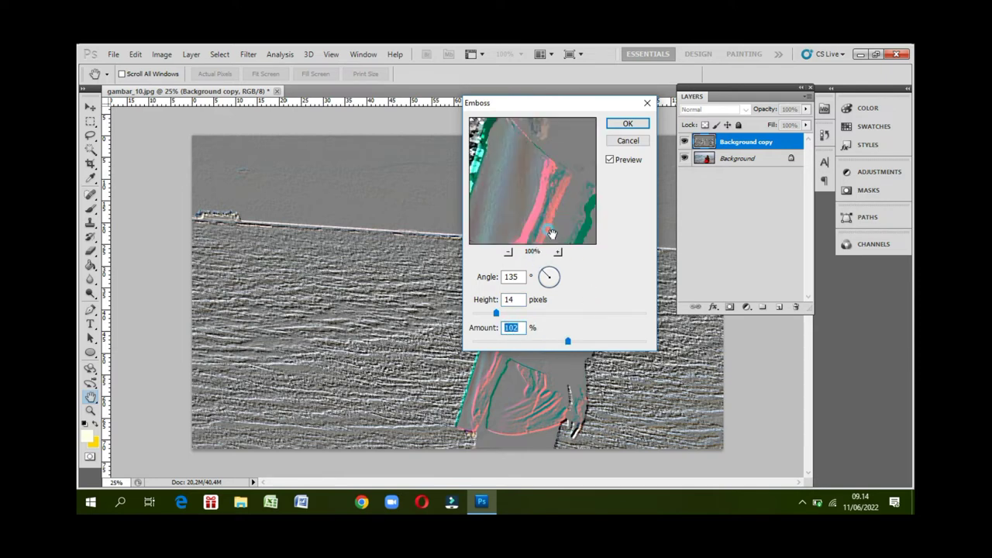
left_click(516, 327)
left_click(560, 341)
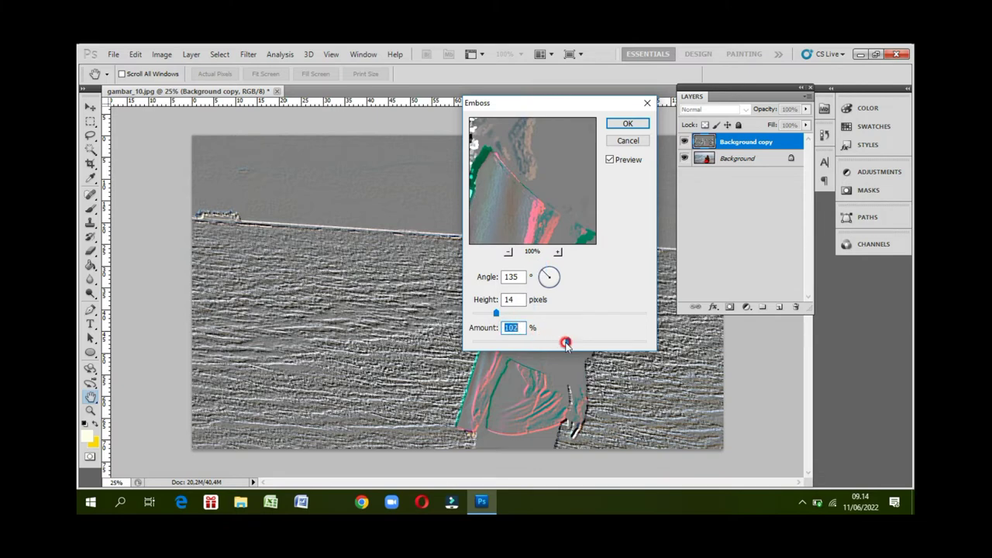
left_click_drag(566, 343, 567, 343)
left_click(413, 374)
left_click(399, 322)
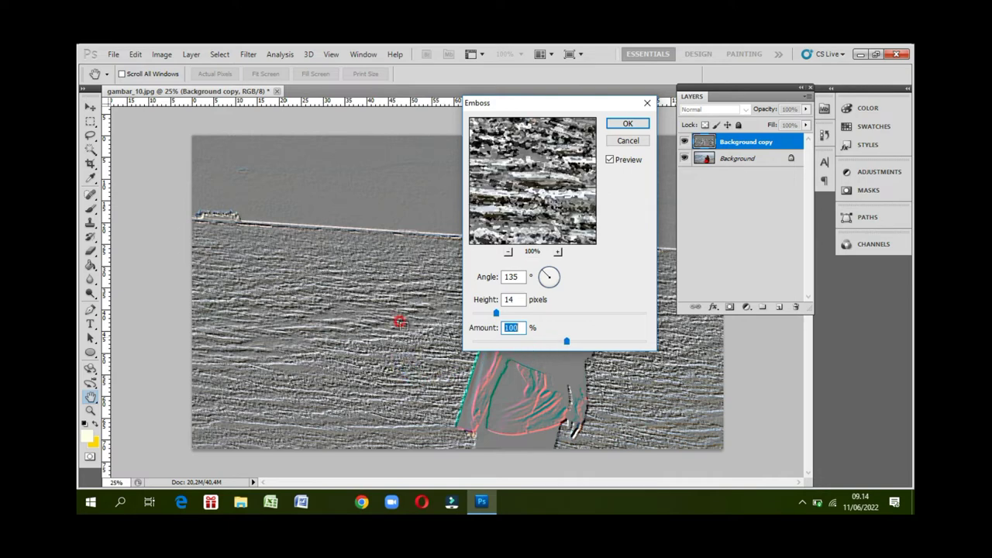
left_click(633, 125)
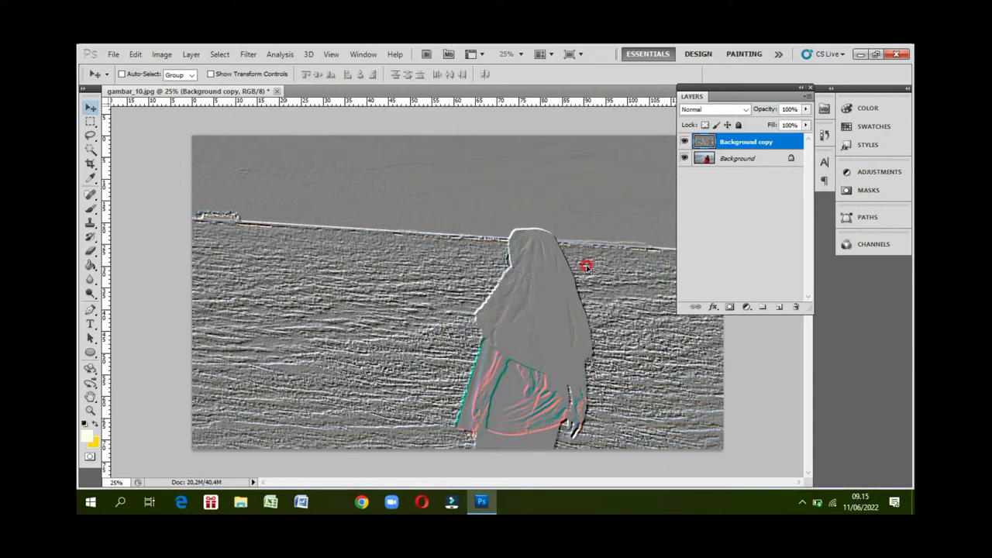
left_click(683, 142)
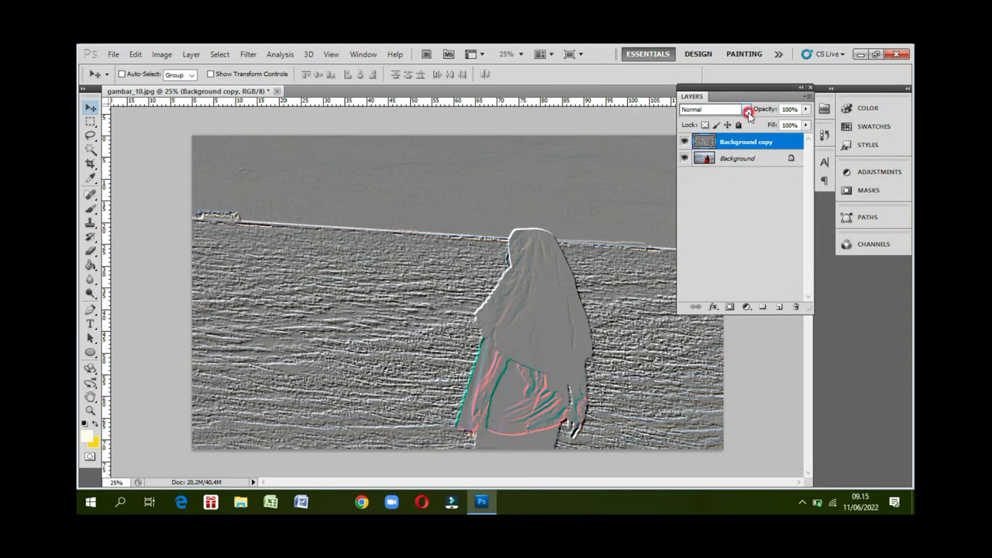
Step: Set the embossed copy's blend mode to Linear Light and toggle its visibility to compare
left_click(745, 109)
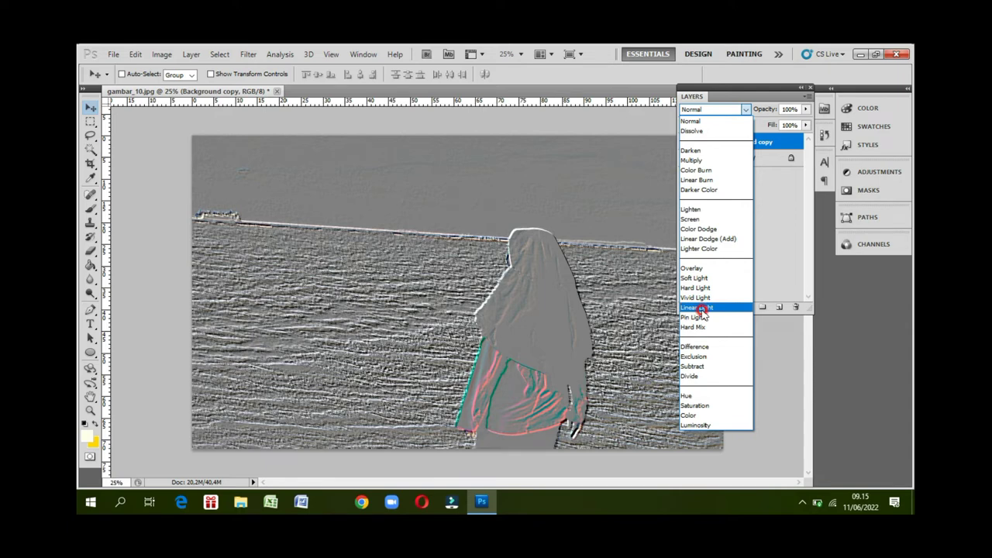
left_click(700, 308)
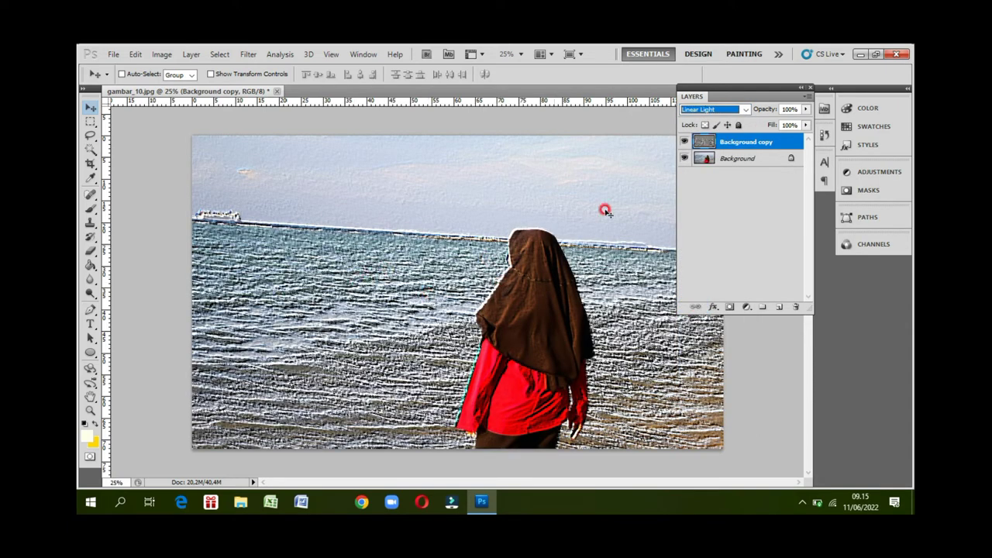
left_click(683, 142)
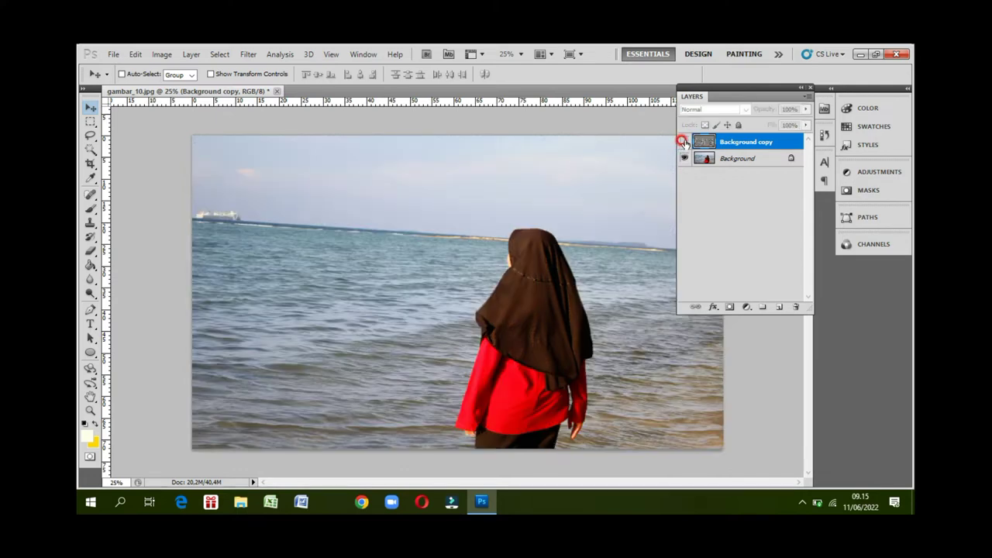
left_click(685, 141)
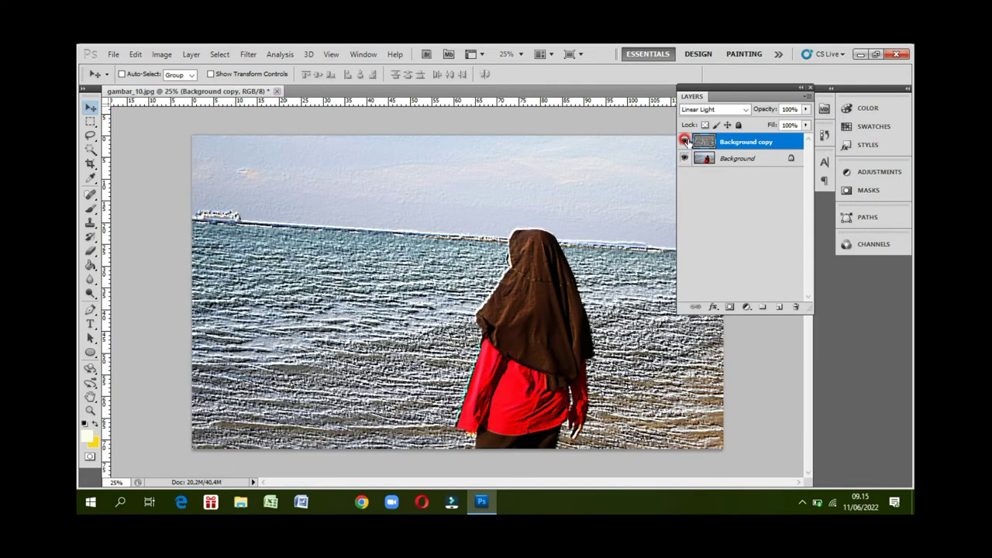
left_click(684, 142)
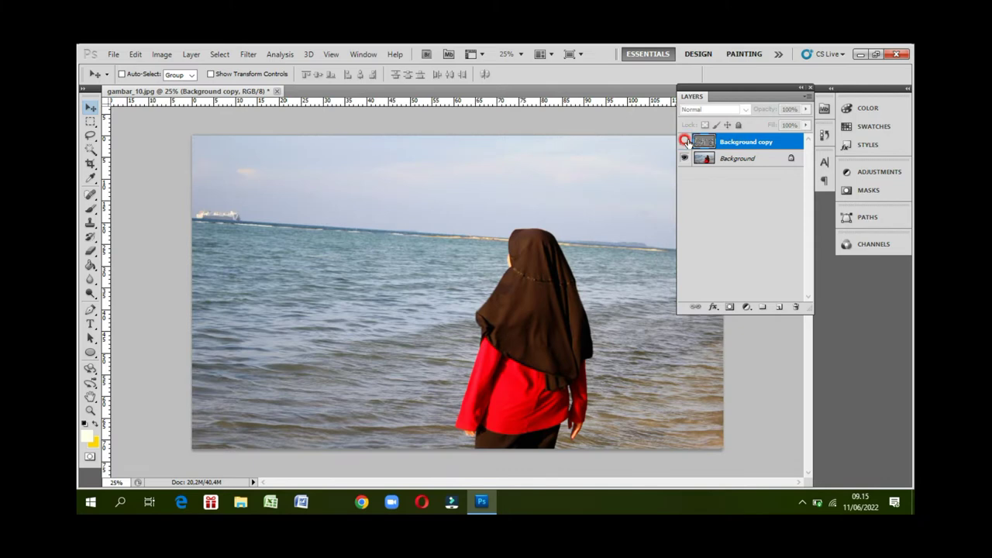
left_click(685, 141)
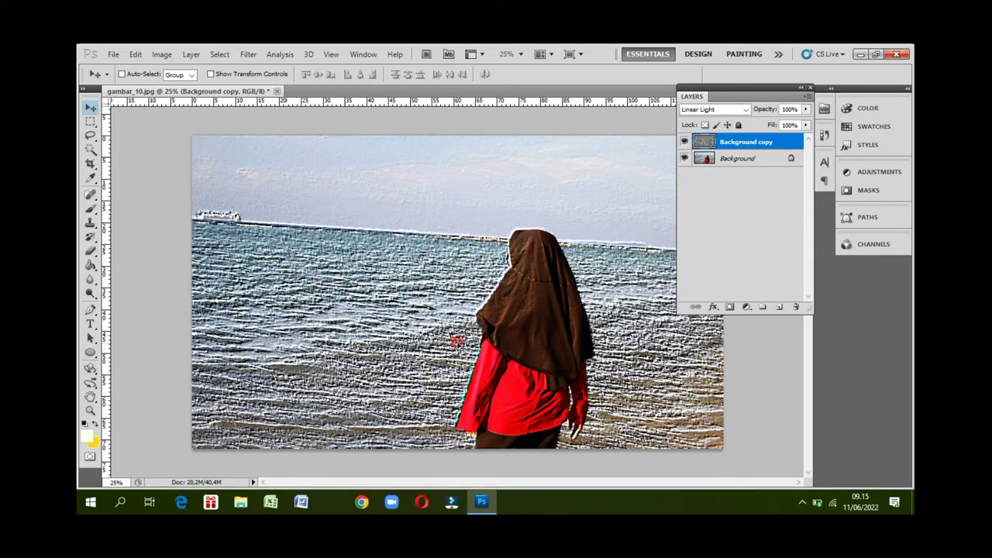
left_click(90, 410)
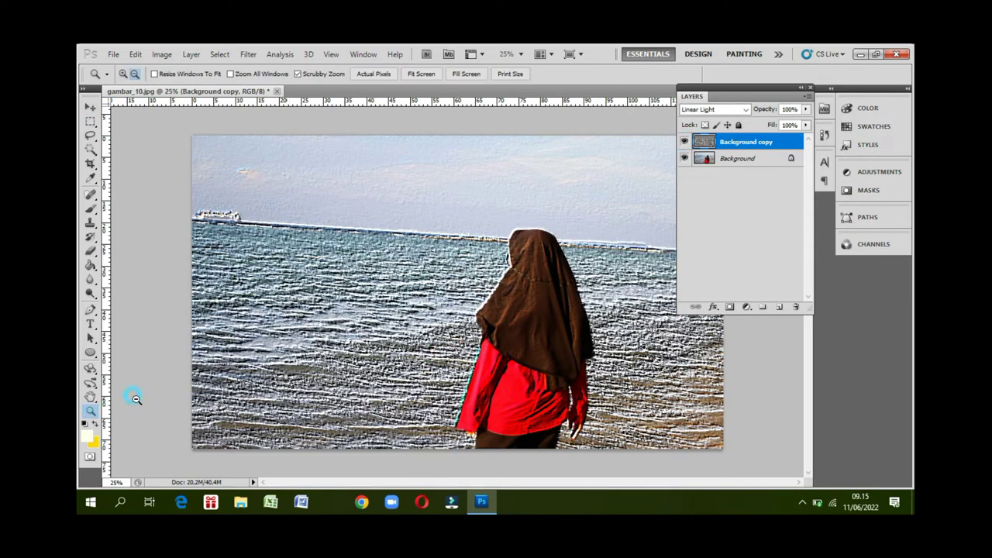
left_click(123, 74)
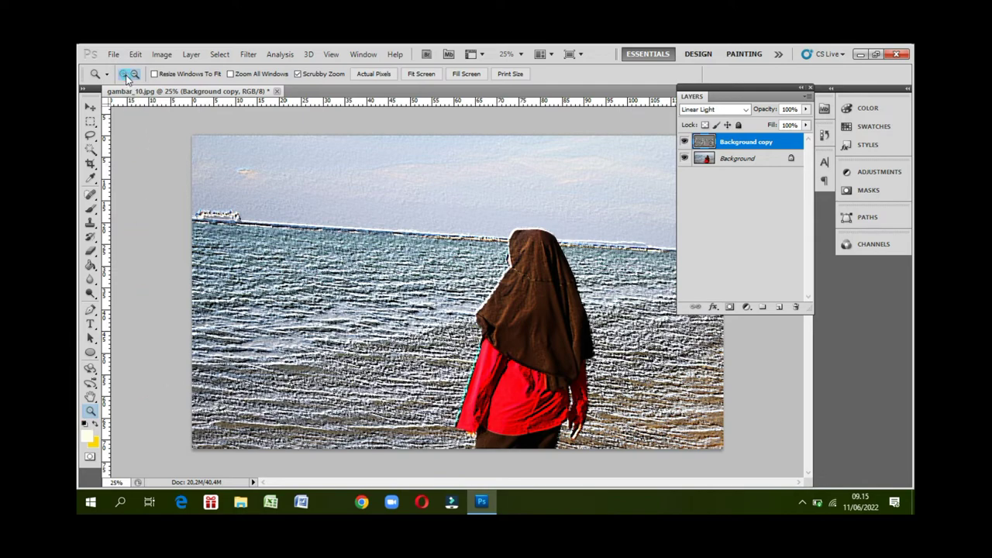
left_click(444, 322)
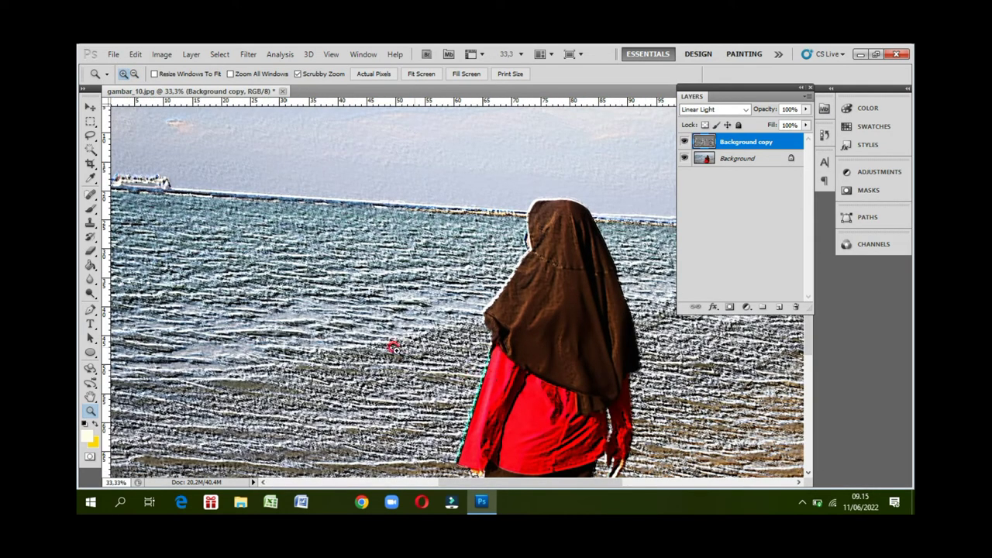
left_click(411, 307)
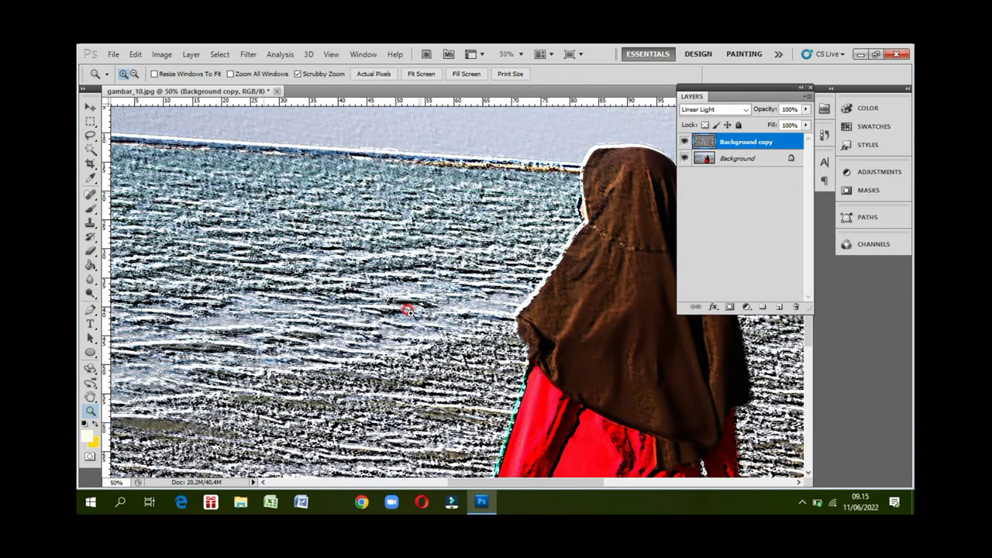
left_click(92, 396)
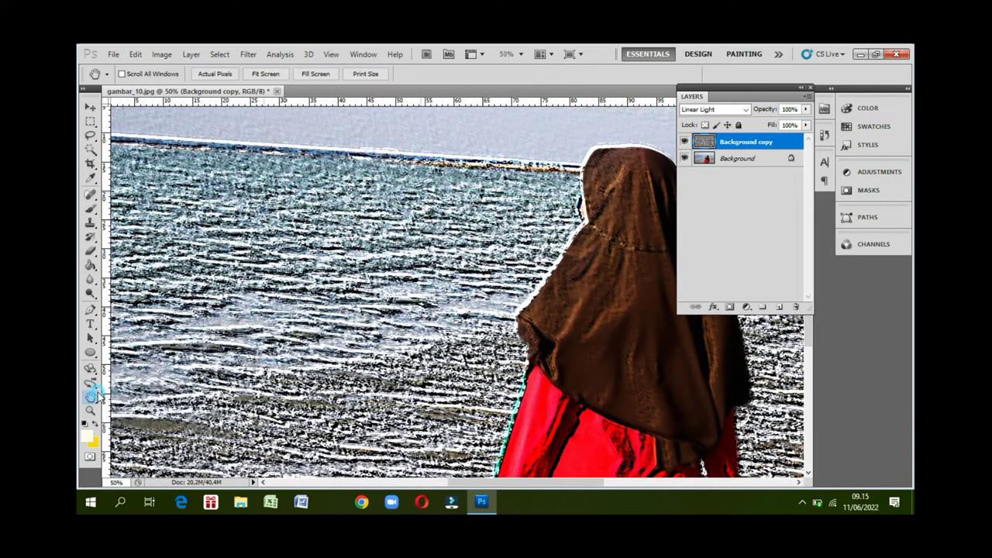
mouse_move(574, 348)
left_mouse_down()
mouse_move(472, 253)
mouse_move(469, 206)
left_mouse_up()
mouse_move(432, 348)
left_mouse_down()
mouse_move(445, 294)
mouse_move(447, 394)
left_mouse_up()
left_click_drag(440, 215, 484, 321)
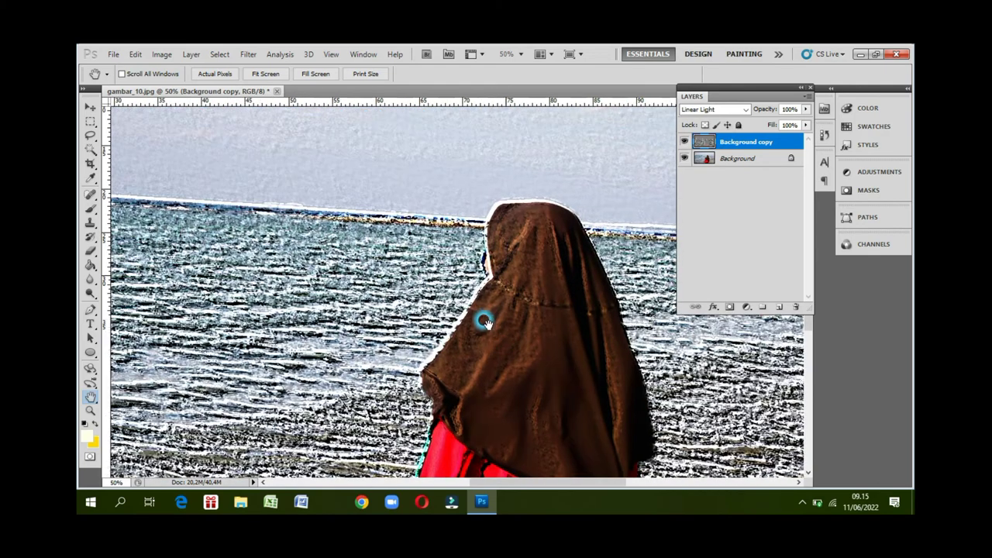
left_click(90, 411)
left_click(137, 73)
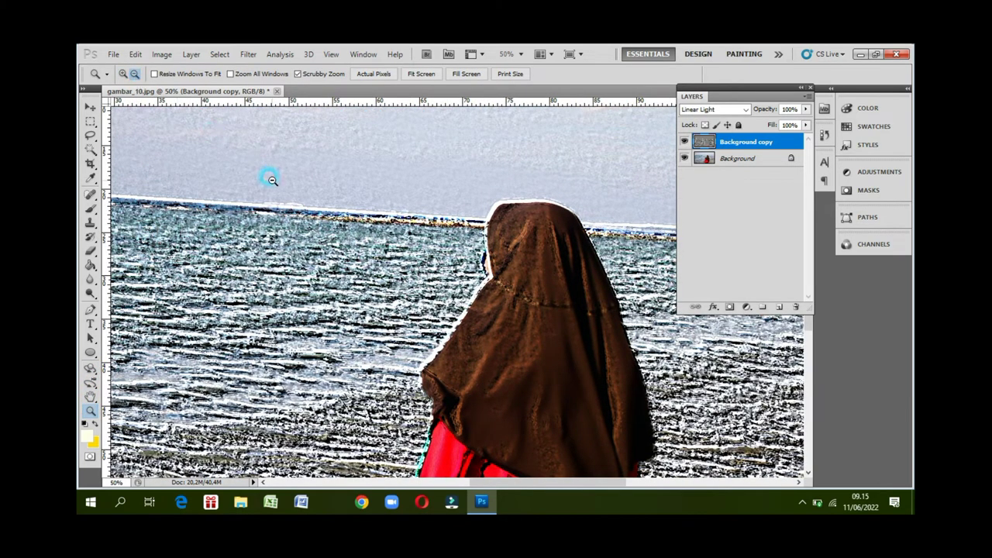
left_click(270, 179)
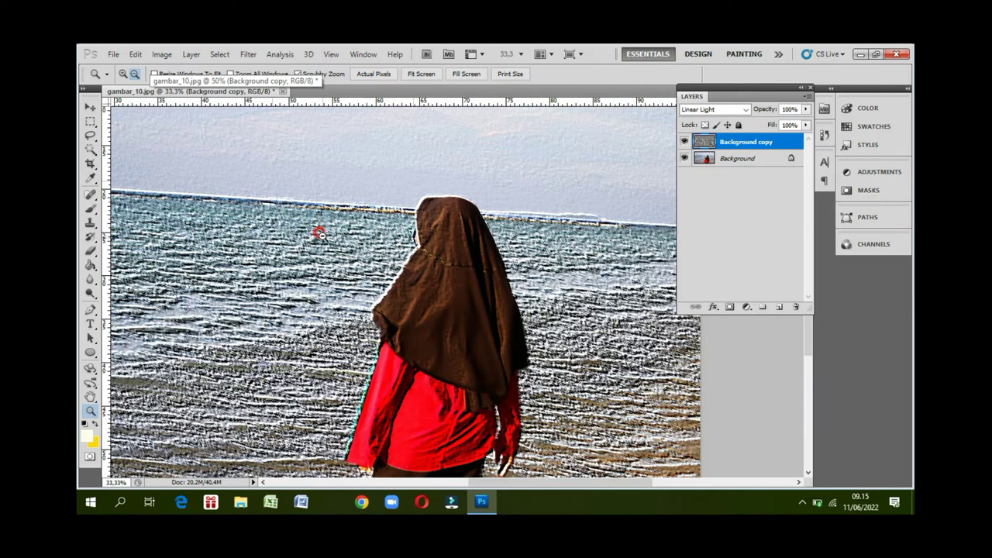
left_click(324, 234)
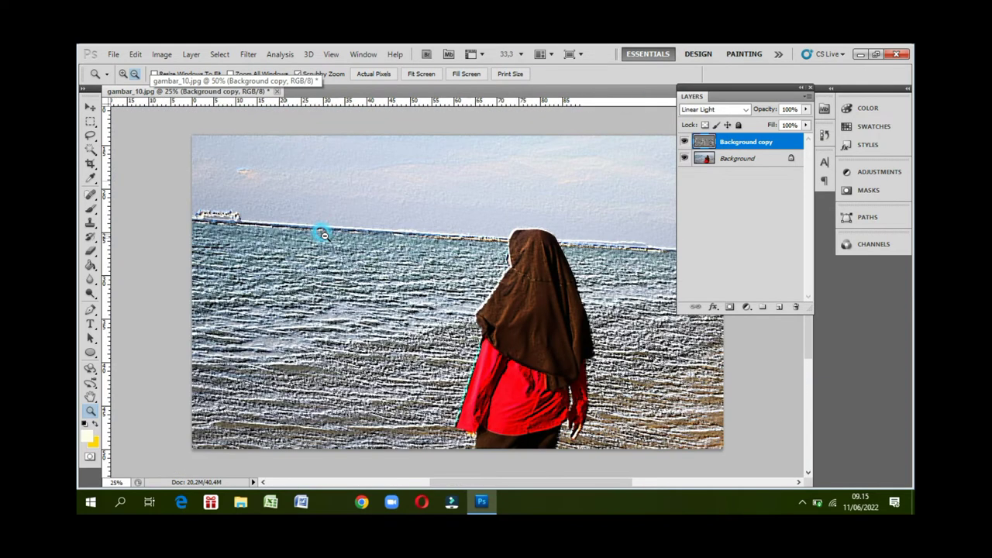
left_click(486, 288)
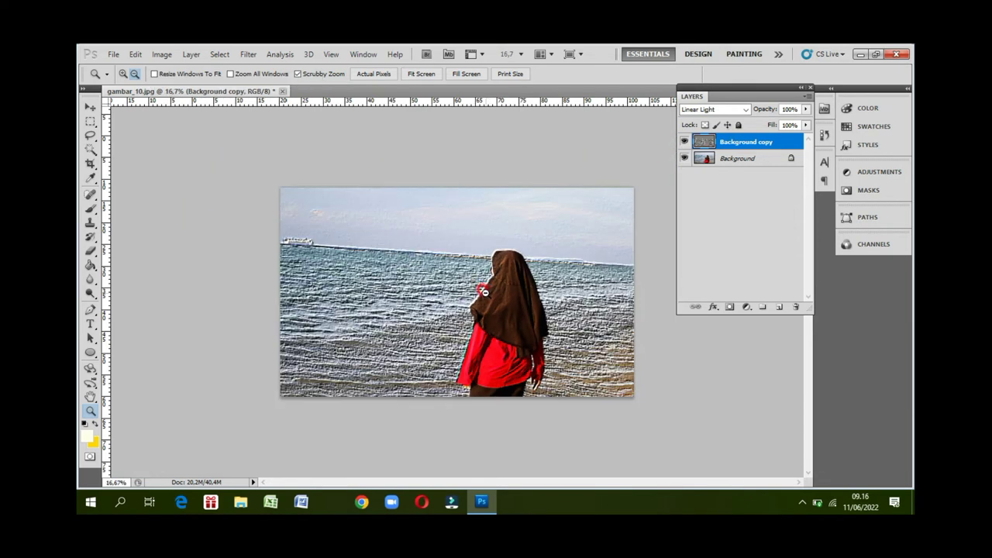
left_click(124, 73)
left_click(516, 279)
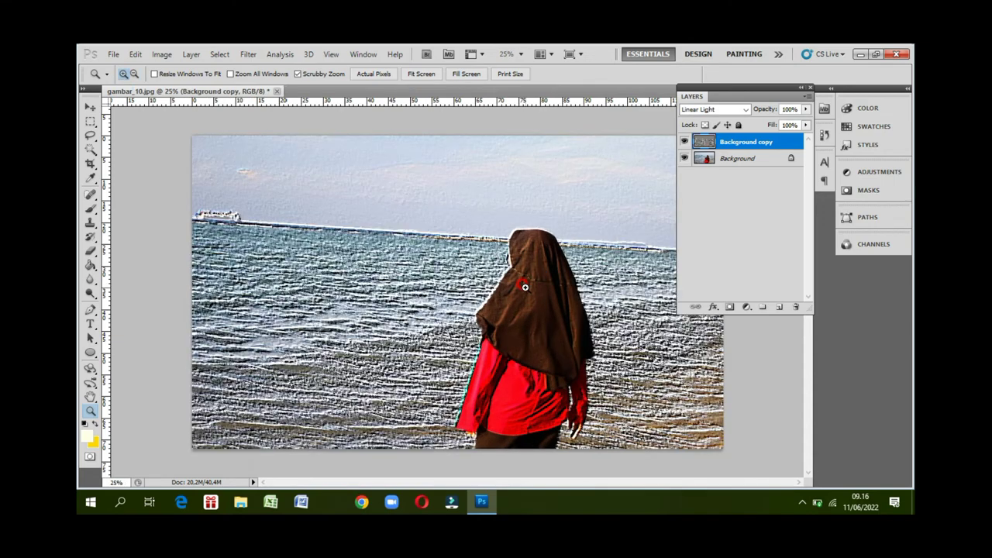
left_click(90, 107)
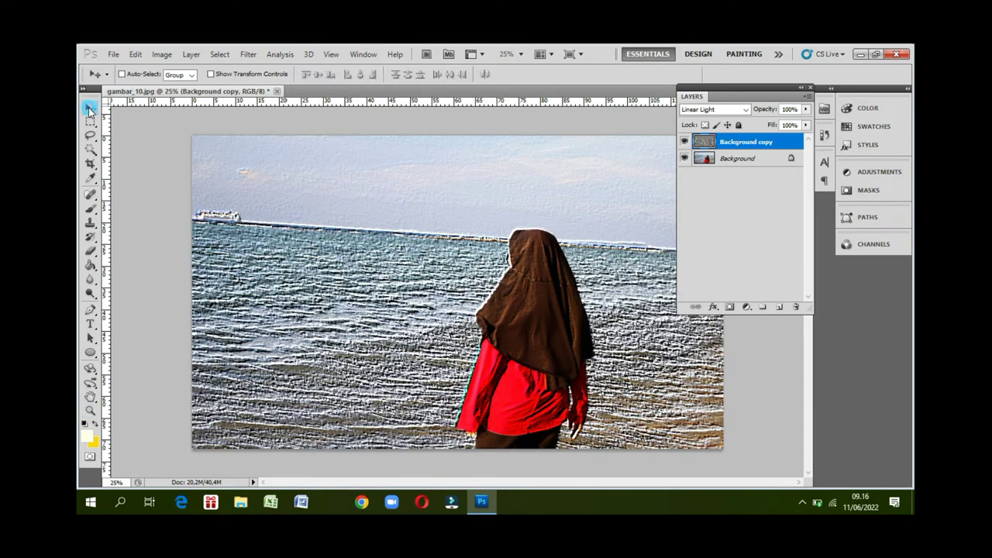
left_click(685, 142)
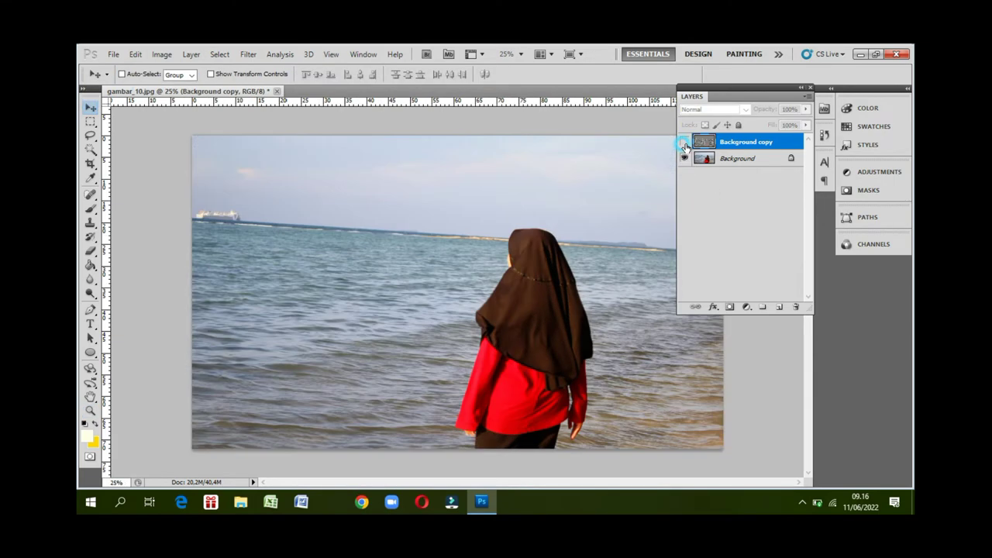
left_click(759, 142)
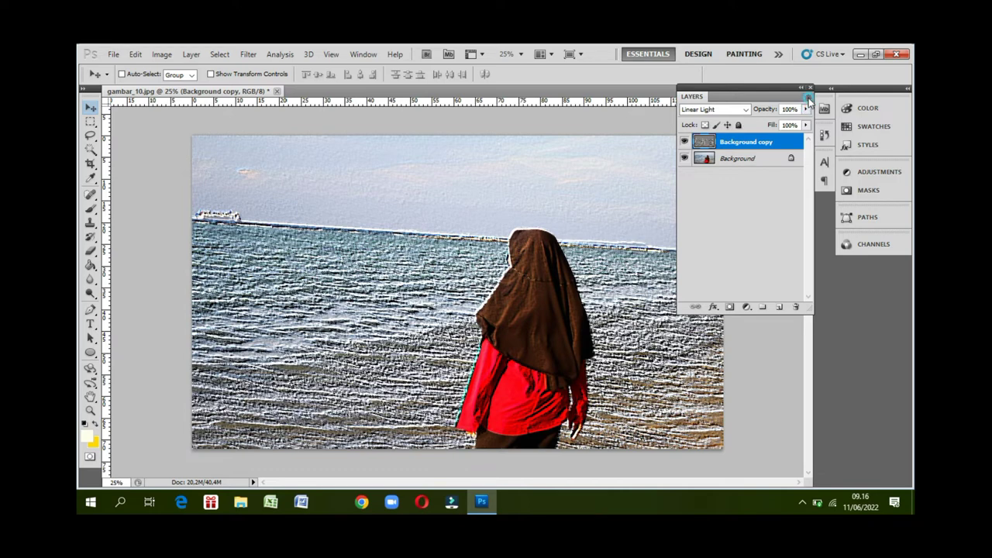
Step: Merge the embossed Linear Light copy down into Background via the Layers panel menu
left_click(808, 96)
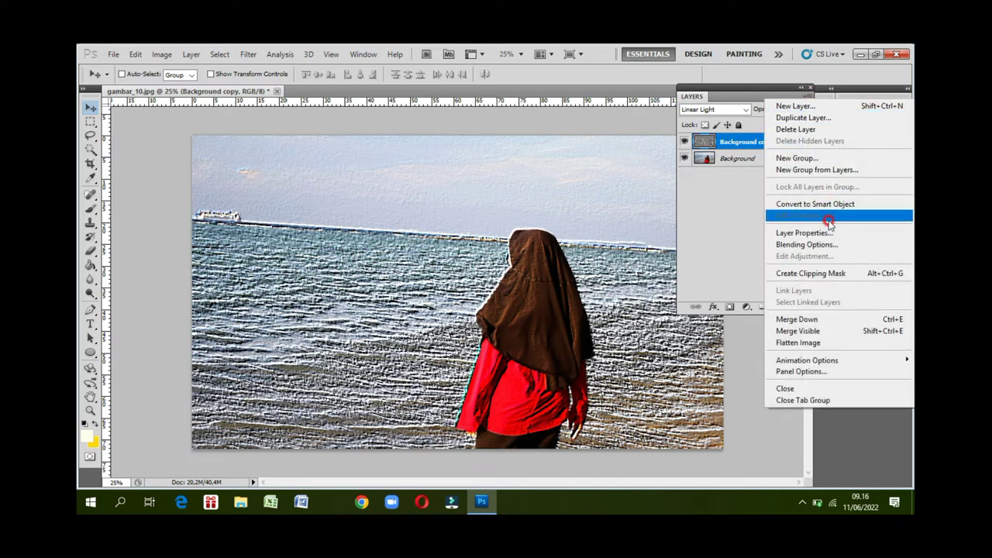
left_click(814, 321)
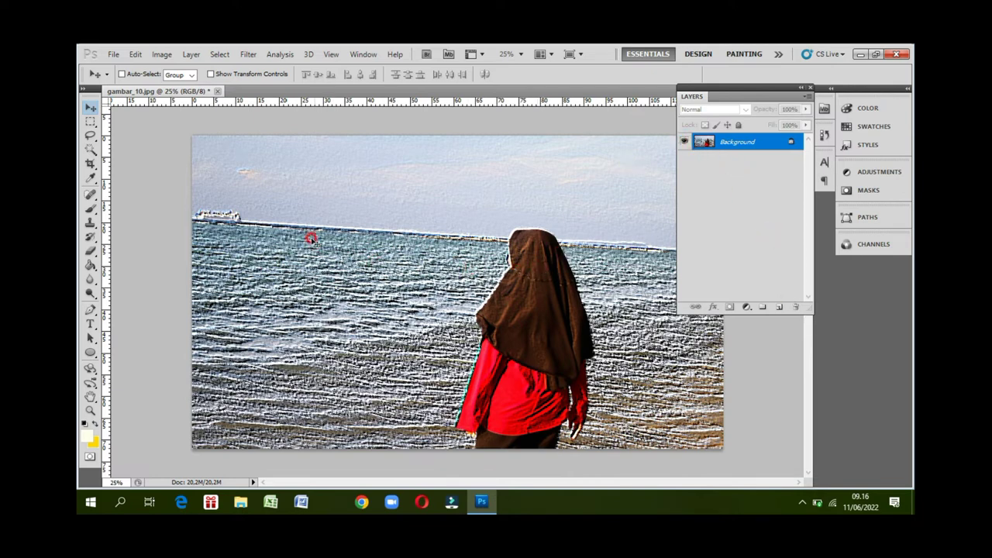
Step: Start Save As and rename the file to cara_merubah_foto menjadi lukisan
left_click(114, 54)
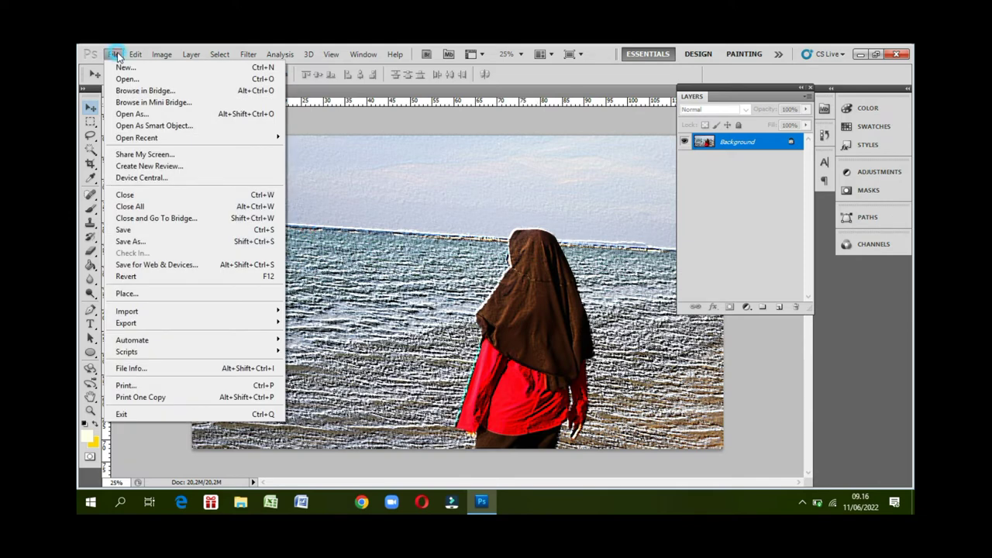
left_click(128, 242)
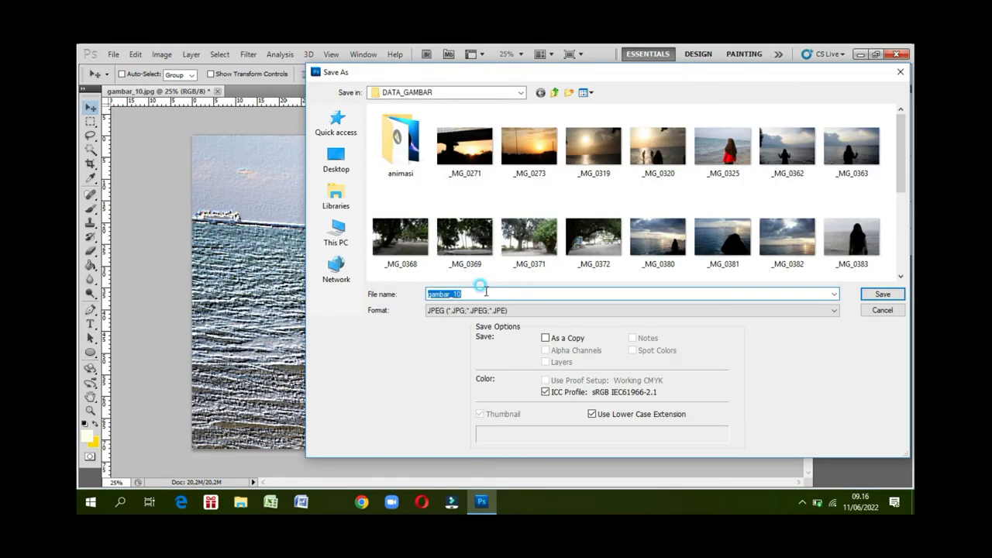
left_click(483, 291)
key("BackSpace")
key("BackSpace")
key("BackSpace")
key("BackSpace")
key("BackSpace")
key("BackSpace")
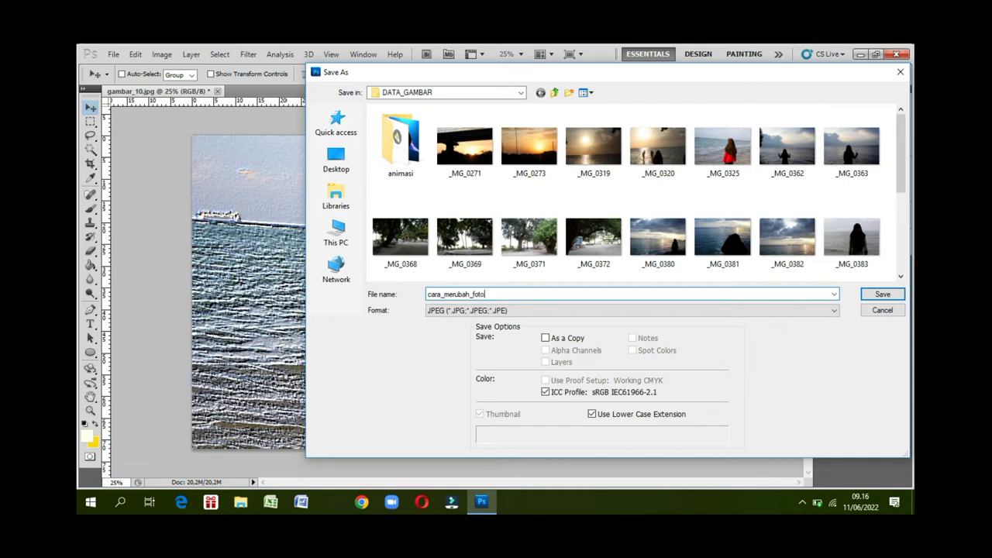
type("m")
type("enjadi lukisan")
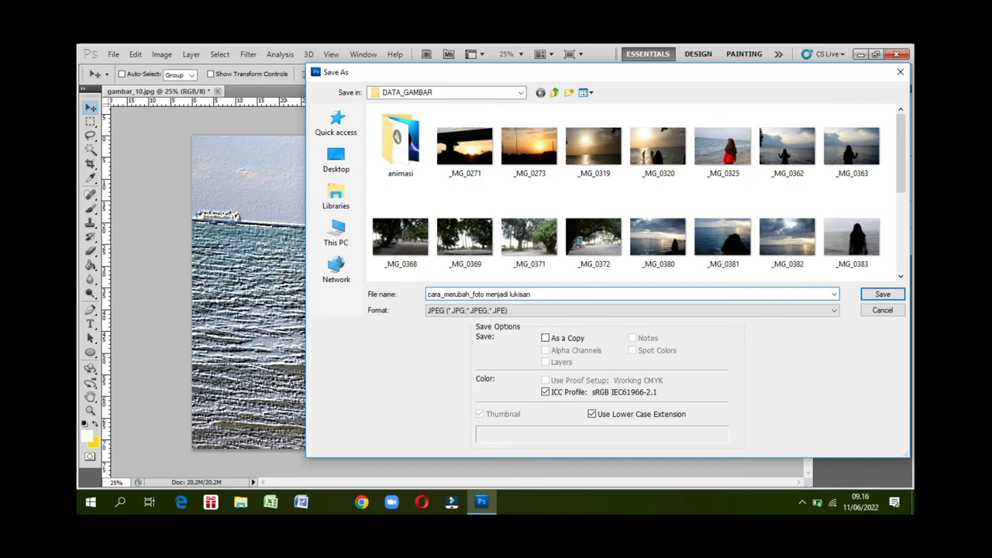
Step: Choose PNG as the format and save, bringing up the PNG Options dialog
left_click(529, 311)
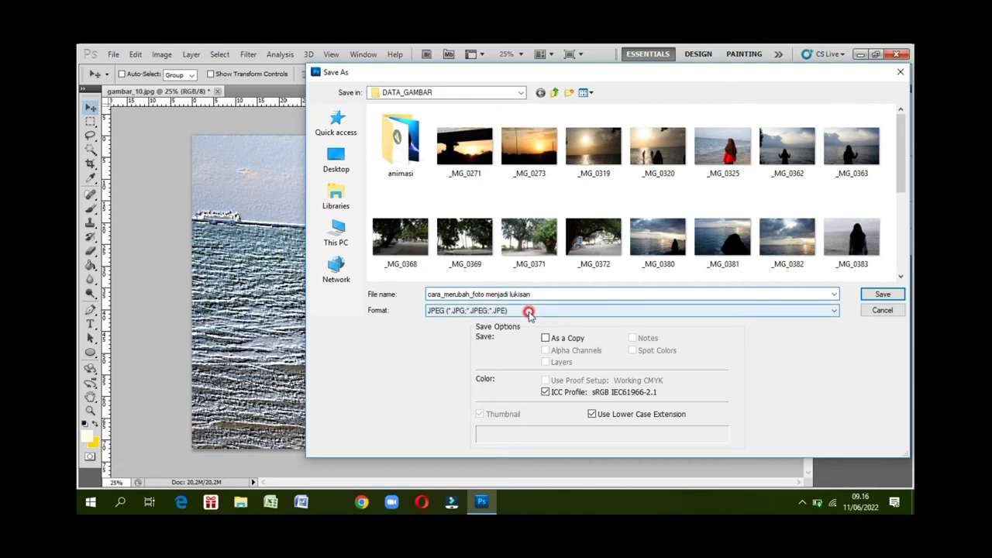
left_click(571, 311)
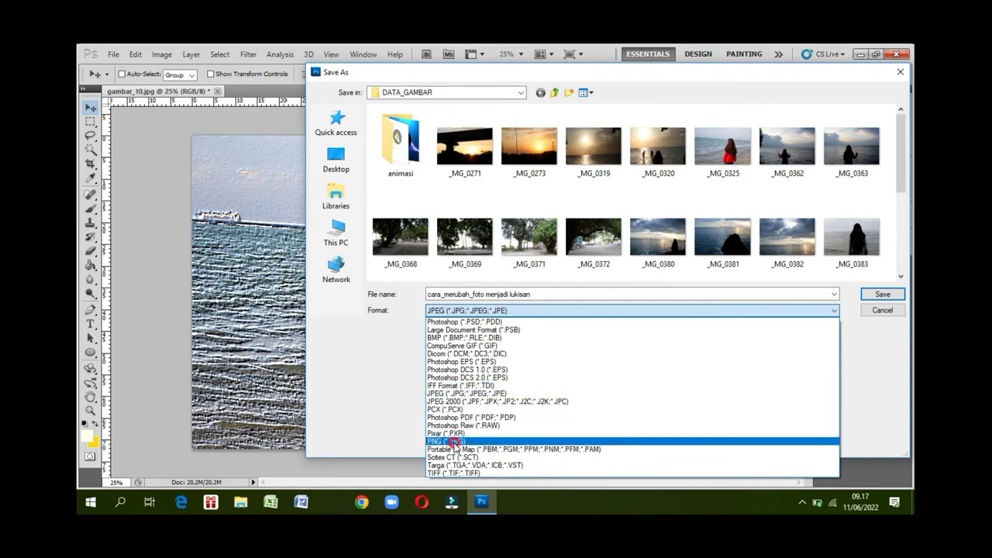
left_click(456, 441)
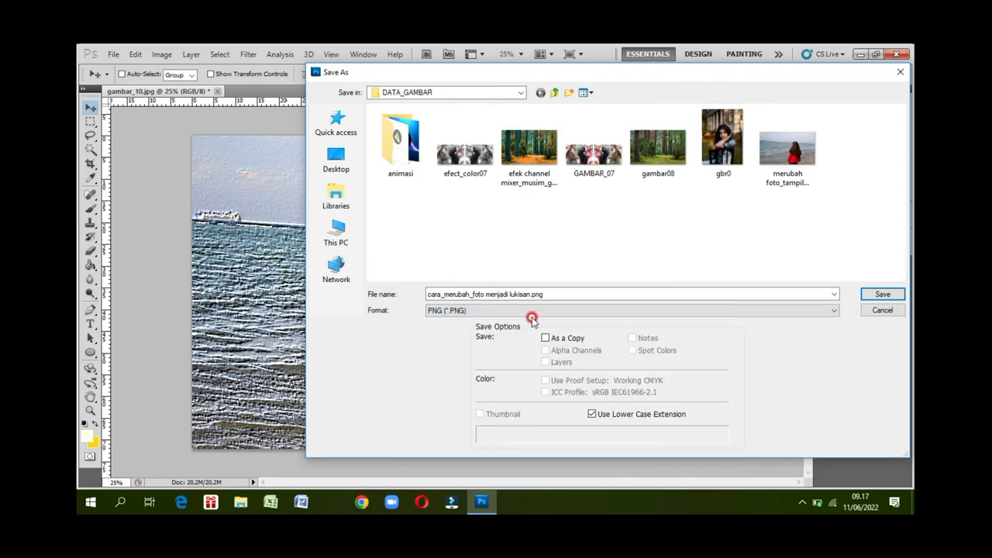
left_click(882, 294)
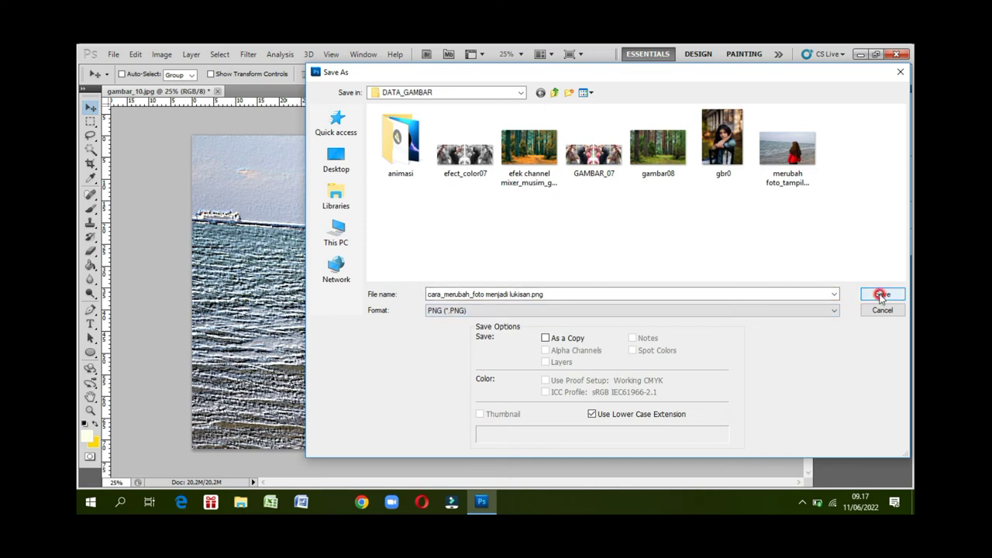
left_click(882, 294)
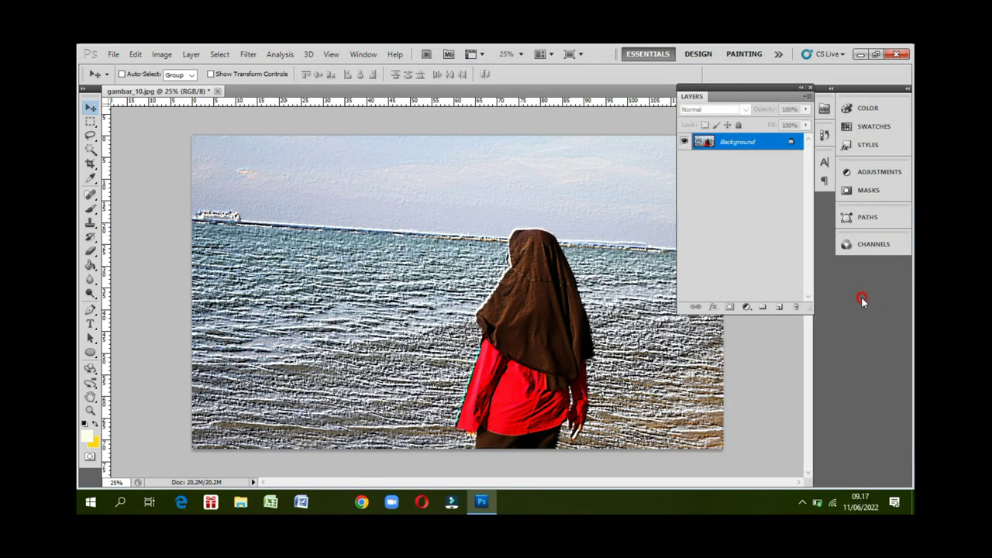
left_click(531, 199)
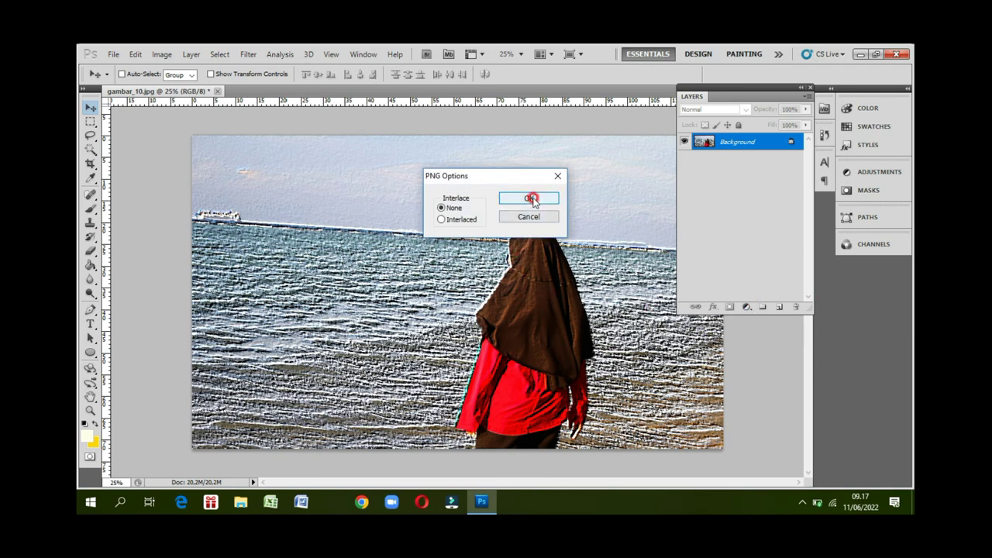
Step: Confirm the PNG save with no interlacing, then zoom in on the woman to 33.3%
left_click(530, 199)
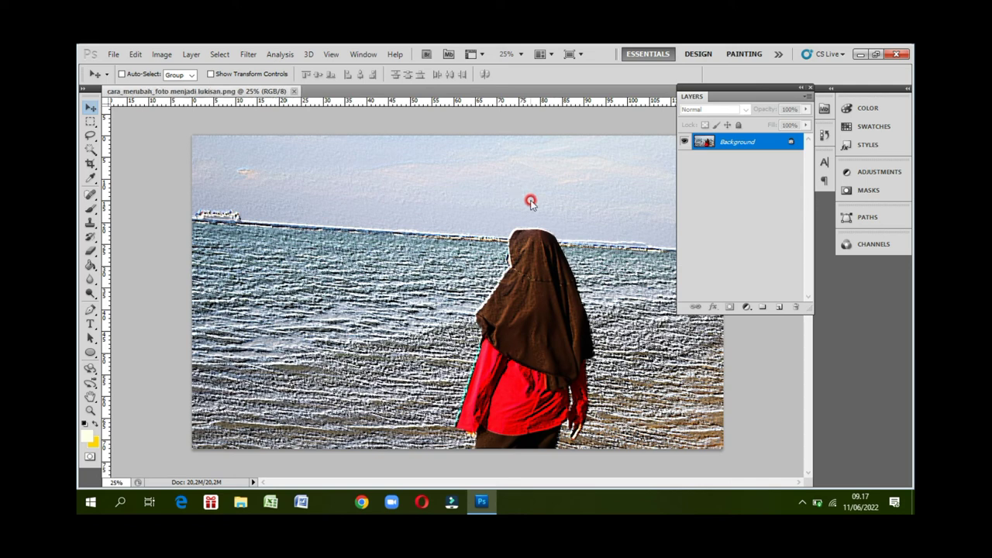
left_click(90, 411)
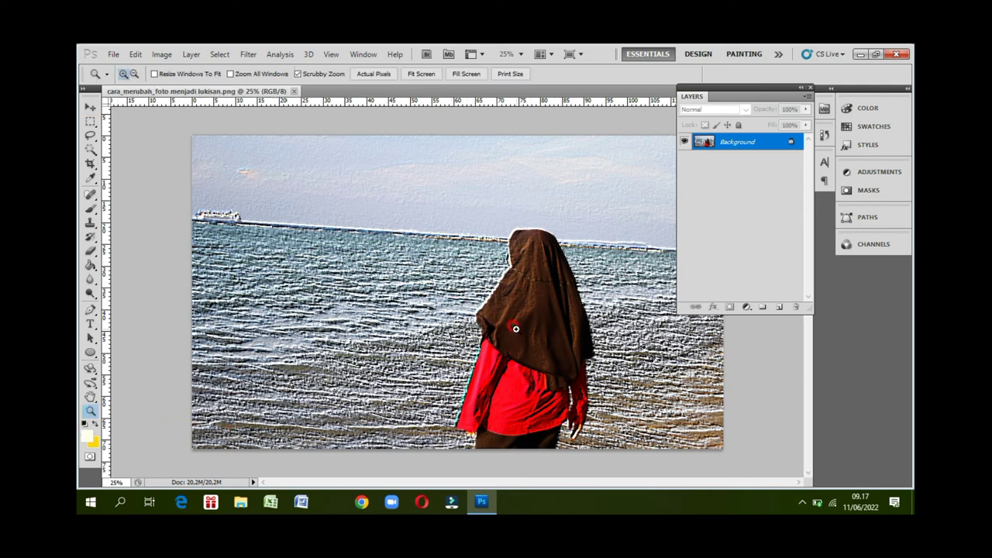
left_click(552, 355)
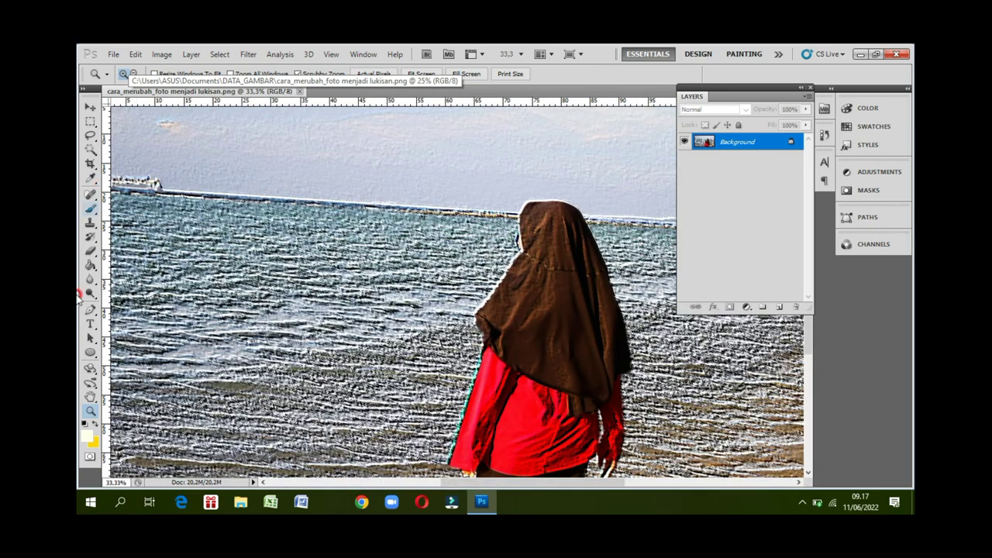
Step: Pan around the painted photo and close the Layers panel to free canvas space
left_click(90, 399)
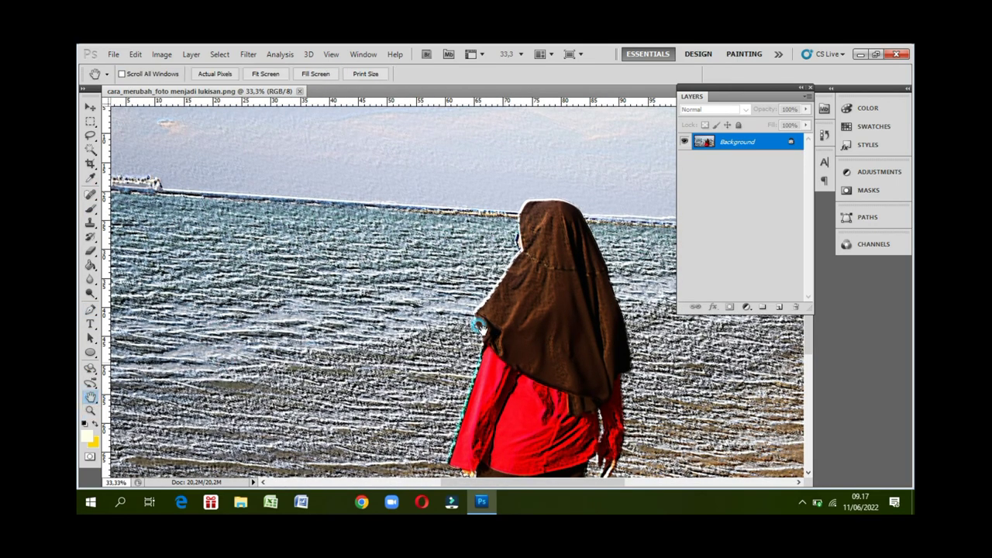
mouse_move(500, 360)
left_mouse_down()
mouse_move(447, 285)
mouse_move(448, 335)
left_mouse_up()
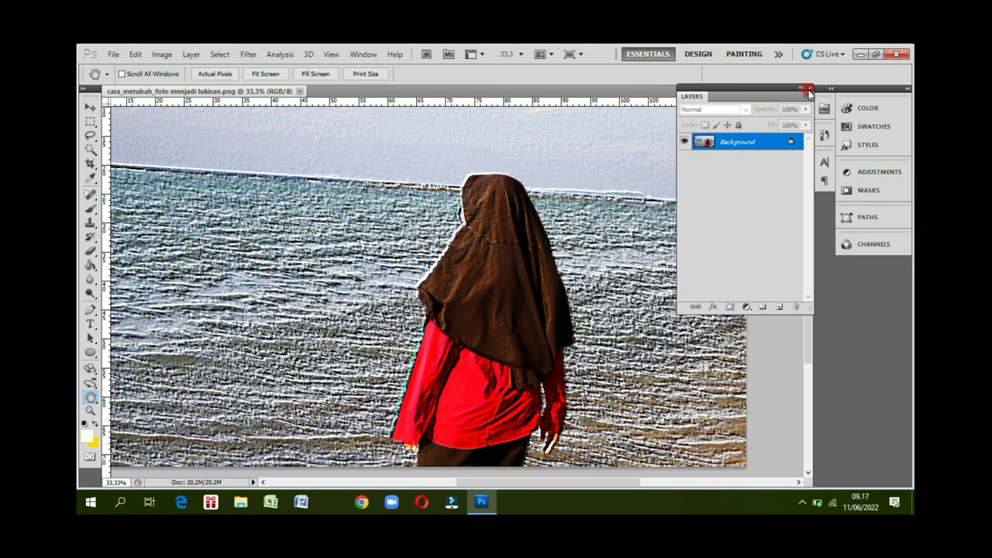
left_click(809, 89)
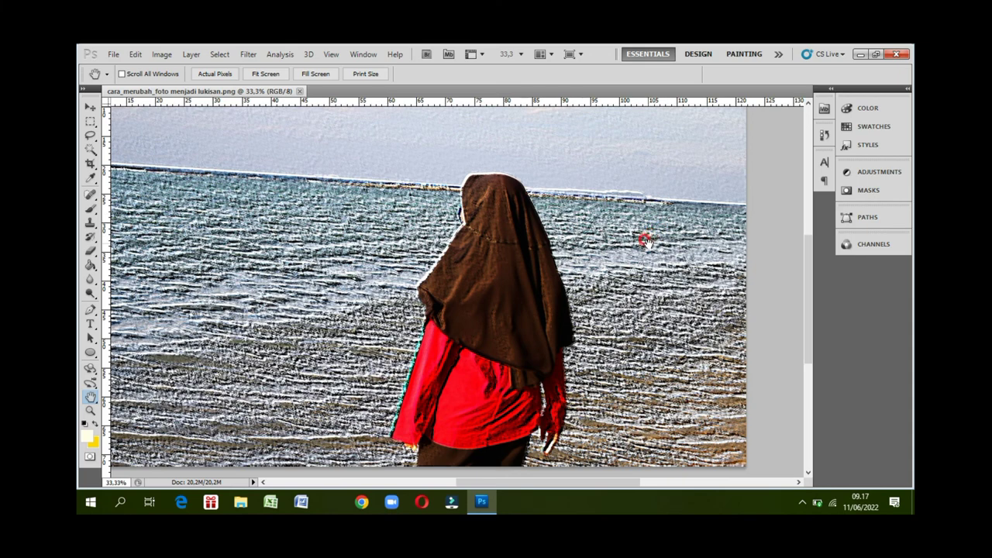
left_click_drag(652, 235, 685, 245)
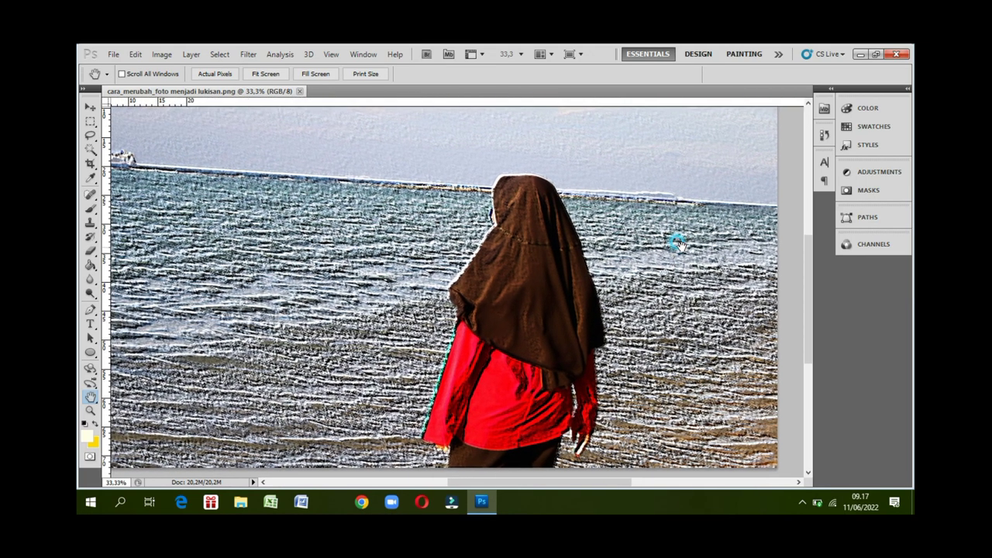